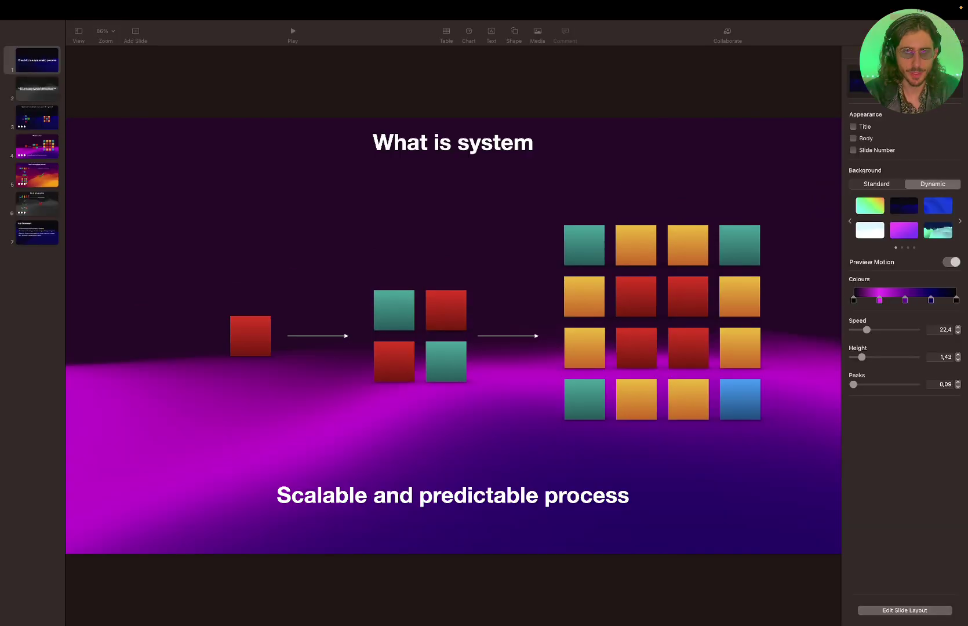
Switch from the Keynote slideshow to Ableton Live
{"action": "key", "text": "super+Tab"}
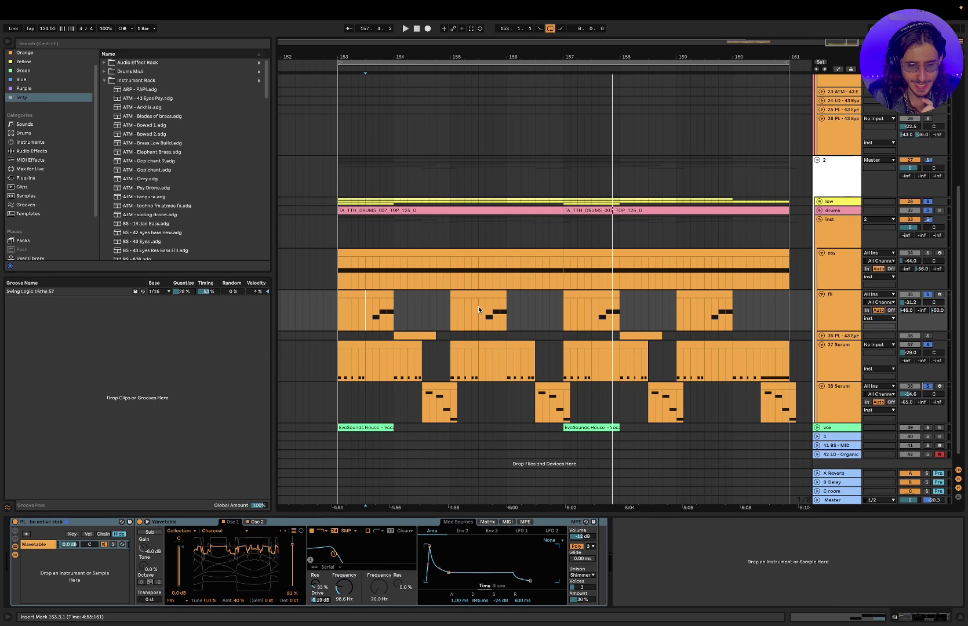
Fold the inst, 1 and 2 group tracks down to single rows
{"action": "scroll", "coordinate": [479, 306], "scroll_direction": "left", "scroll_amount": 10}
{"action": "scroll", "coordinate": [478, 306], "scroll_direction": "up", "scroll_amount": 3}
{"action": "left_click", "coordinate": [821, 108]}
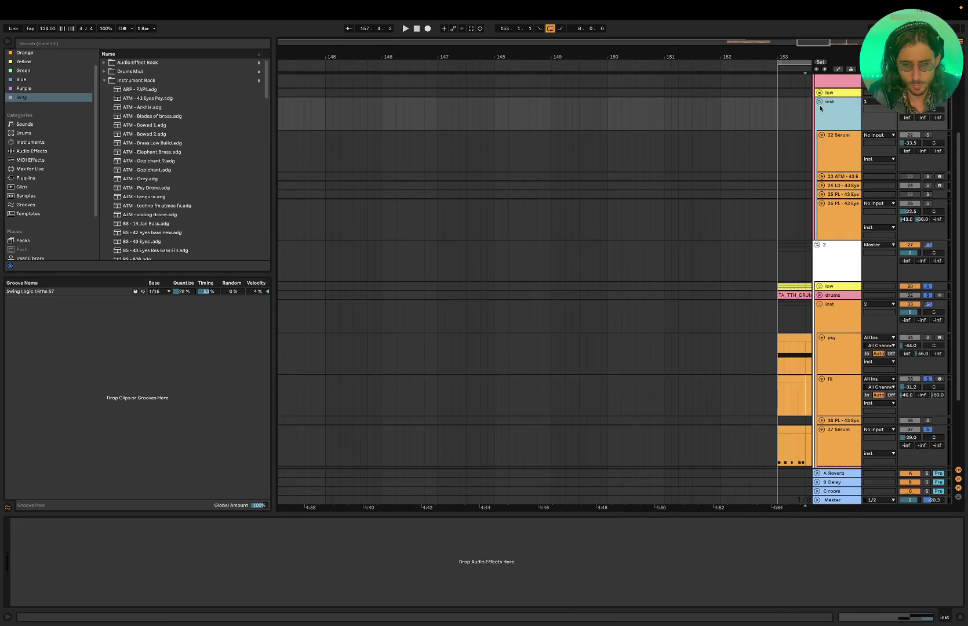
{"action": "left_click", "coordinate": [820, 103]}
{"action": "left_click", "coordinate": [818, 120]}
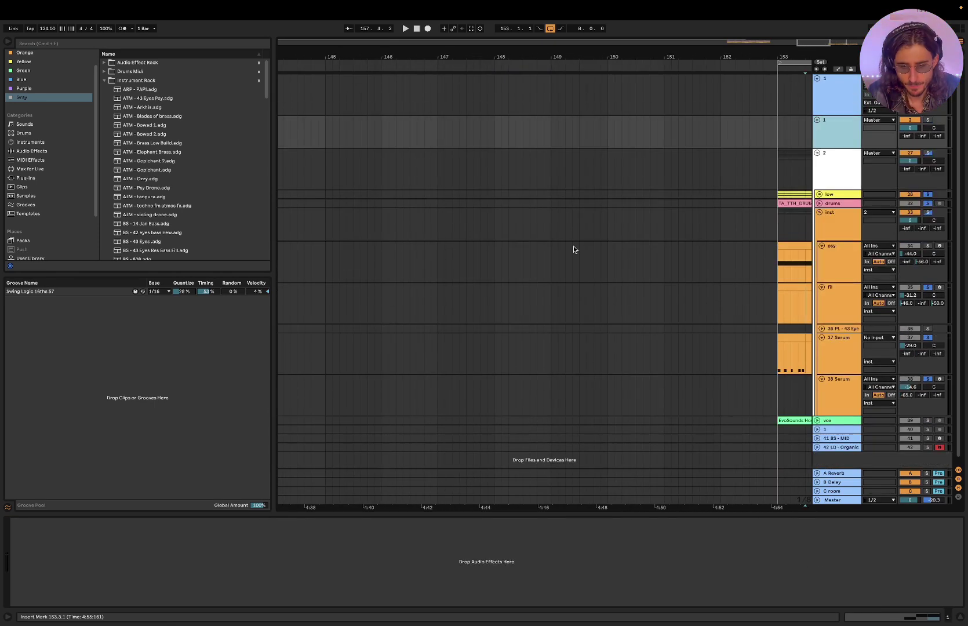
{"action": "scroll", "coordinate": [574, 246], "scroll_direction": "left", "scroll_amount": 3}
{"action": "left_click", "coordinate": [817, 149]}
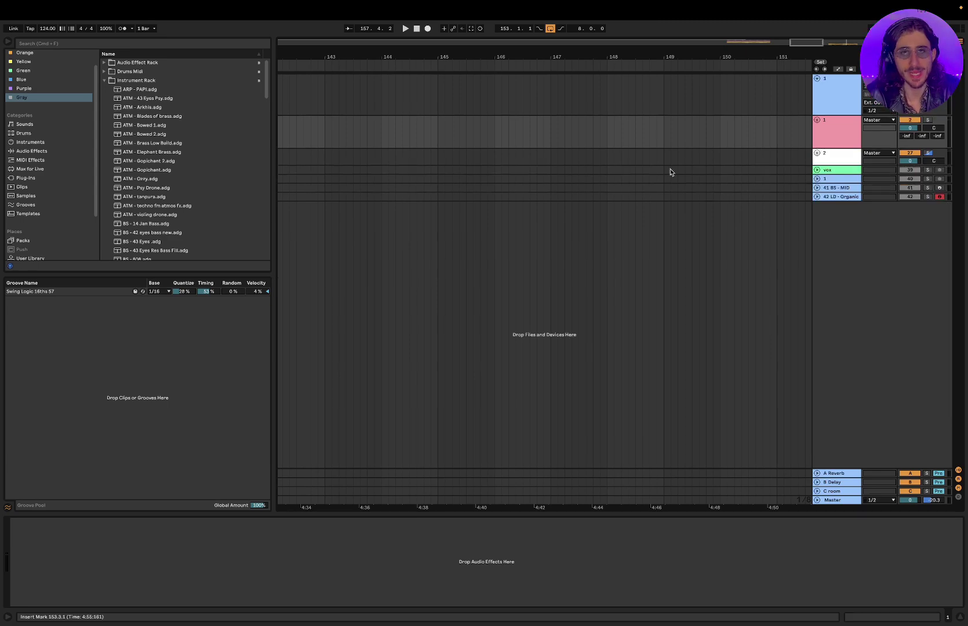
Select the 41 BS - MID track and scroll the browser to the BS bass presets
{"action": "scroll", "coordinate": [670, 172], "scroll_direction": "left", "scroll_amount": 10}
{"action": "scroll", "coordinate": [404, 231], "scroll_direction": "left", "scroll_amount": 10}
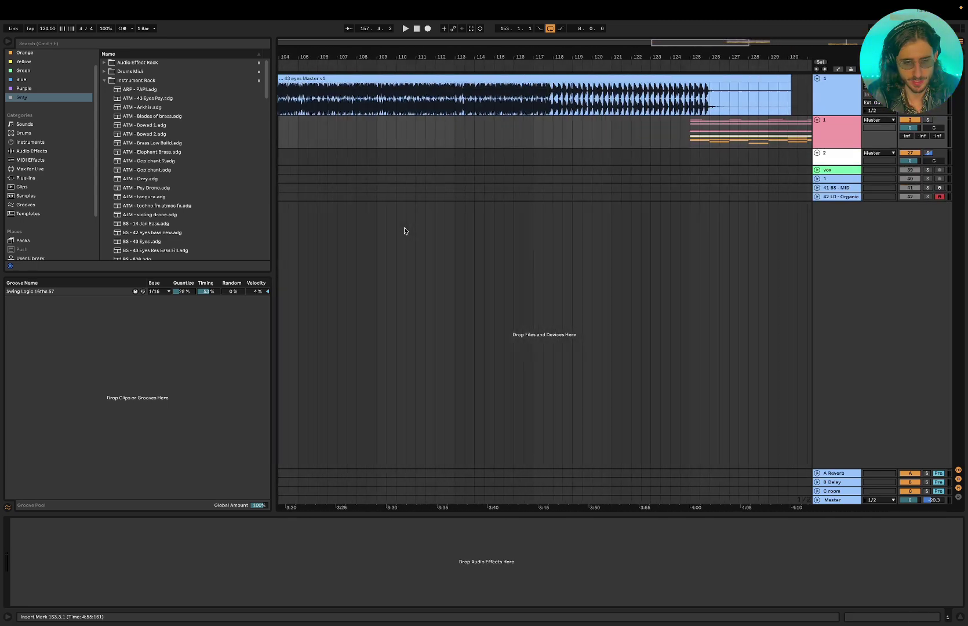
{"action": "scroll", "coordinate": [404, 230], "scroll_direction": "left", "scroll_amount": 10}
{"action": "scroll", "coordinate": [502, 211], "scroll_direction": "left", "scroll_amount": 10}
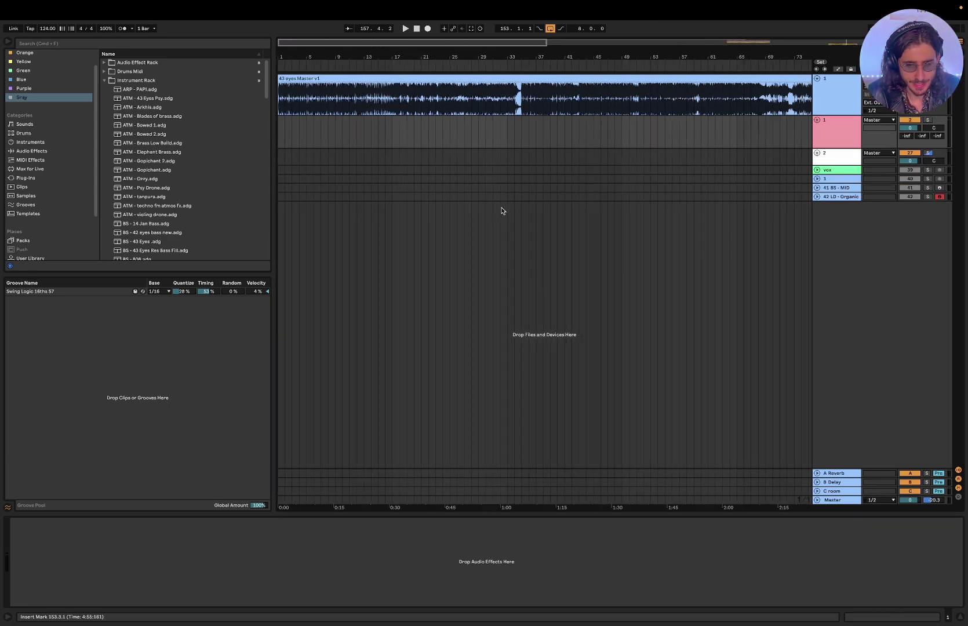
{"action": "scroll", "coordinate": [503, 211], "scroll_direction": "left", "scroll_amount": 3}
{"action": "left_click", "coordinate": [834, 187]}
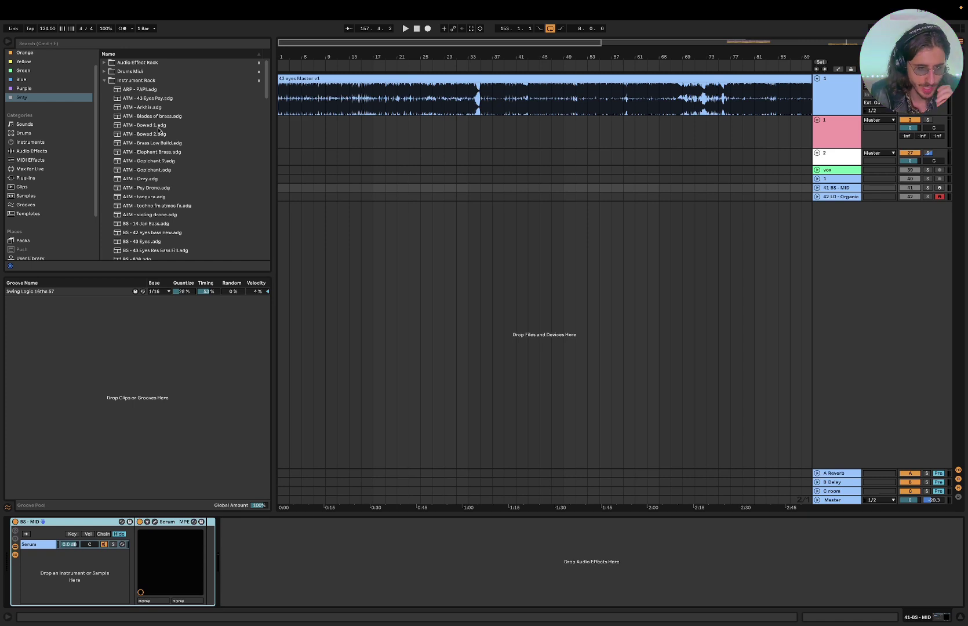
{"action": "scroll", "coordinate": [158, 130], "scroll_direction": "down", "scroll_amount": 7}
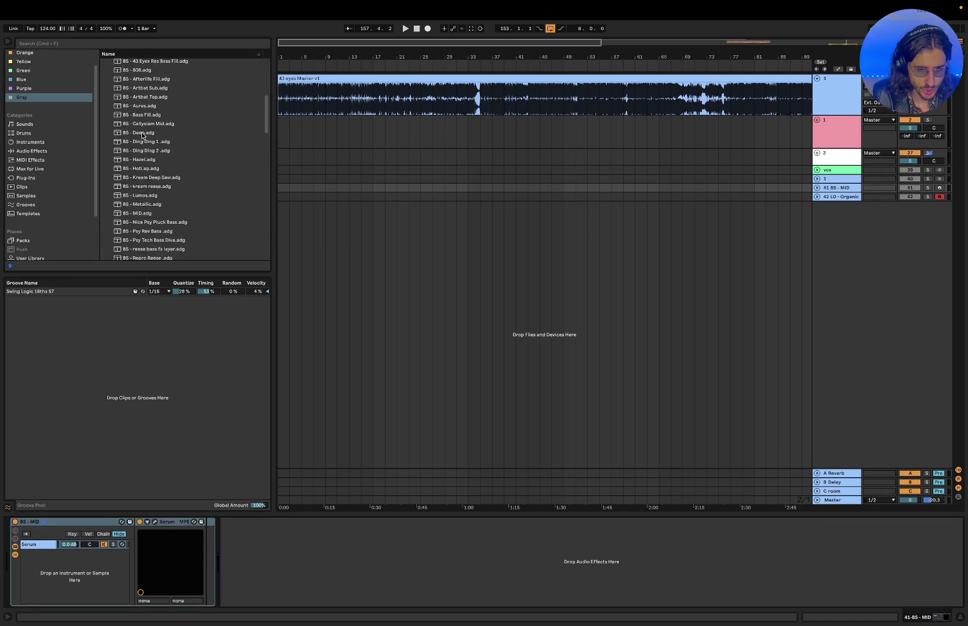
Drag BS - Aurus.adg into the arrangement as a new track and close the Spire window
{"action": "left_click_drag", "start_coordinate": [134, 105], "coordinate": [664, 293]}
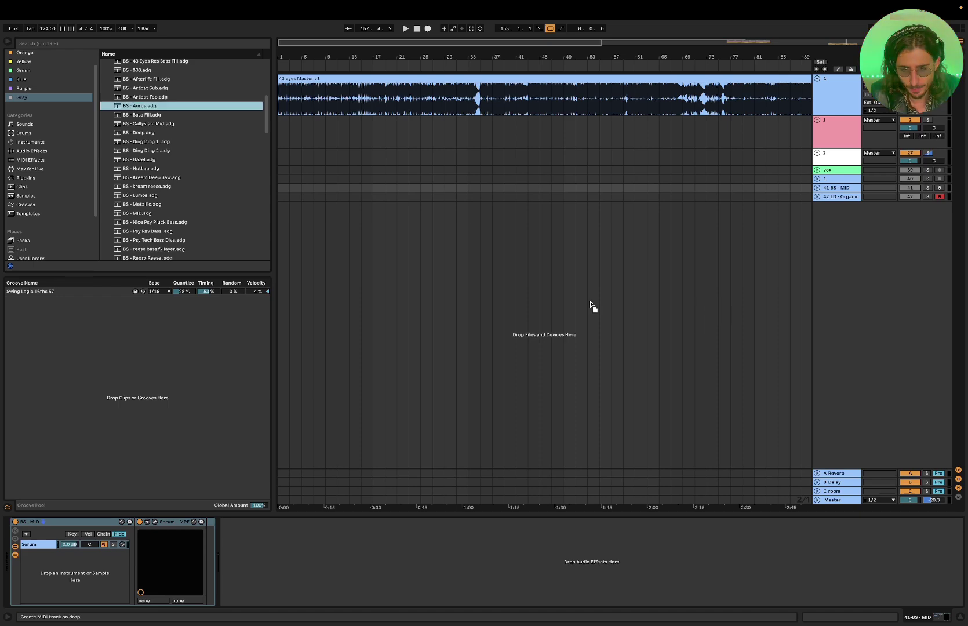
{"action": "left_click_drag", "start_coordinate": [575, 296], "coordinate": [577, 298]}
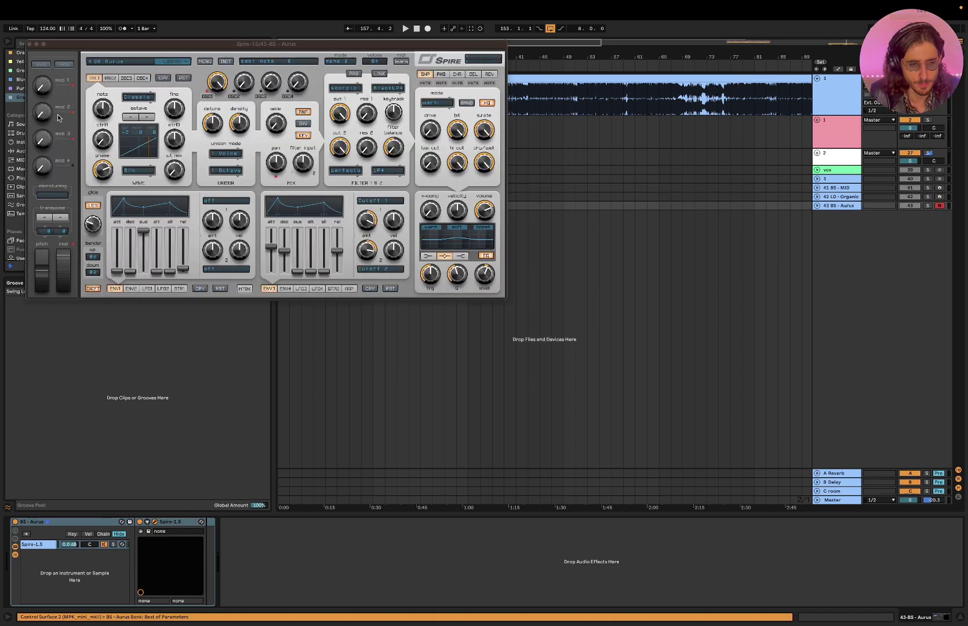
{"action": "left_click", "coordinate": [28, 44]}
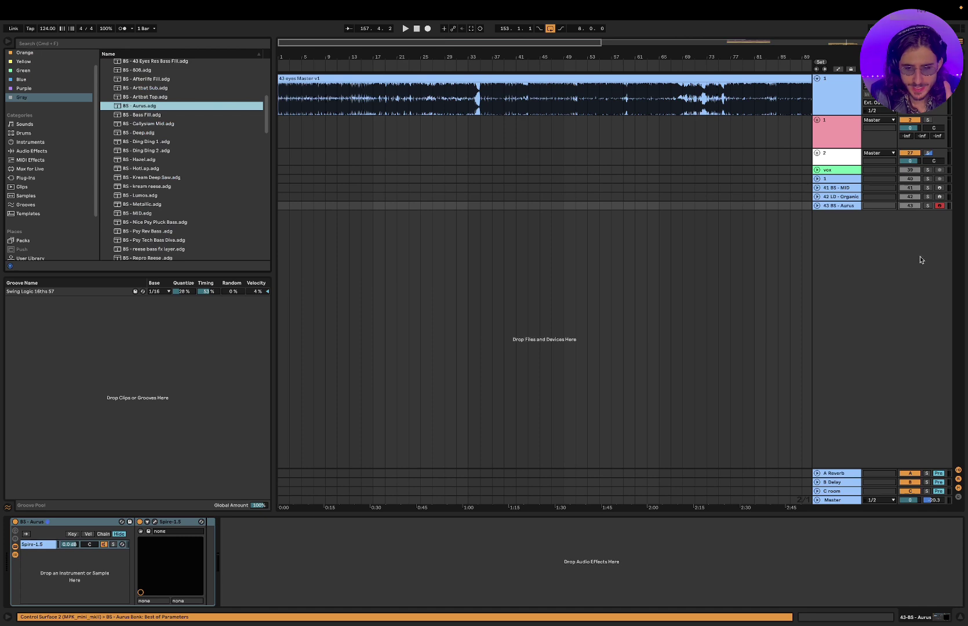
Set the 43 BS - Aurus track's volume to -29.6 dB and solo it
{"action": "left_click", "coordinate": [819, 206]}
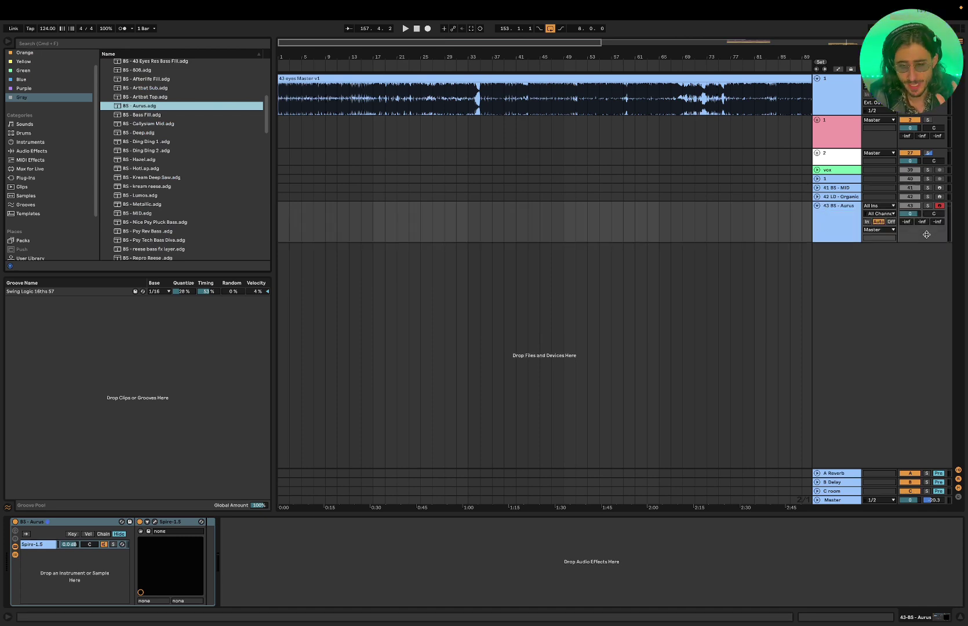
{"action": "left_click_drag", "start_coordinate": [910, 214], "coordinate": [911, 216]}
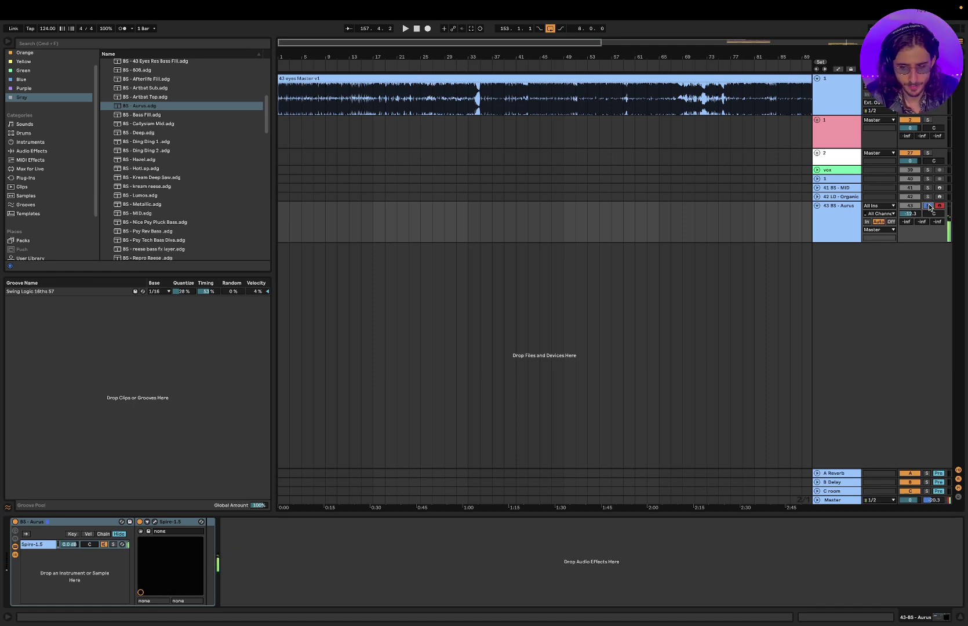
{"action": "left_click", "coordinate": [929, 206]}
{"action": "left_click", "coordinate": [929, 207]}
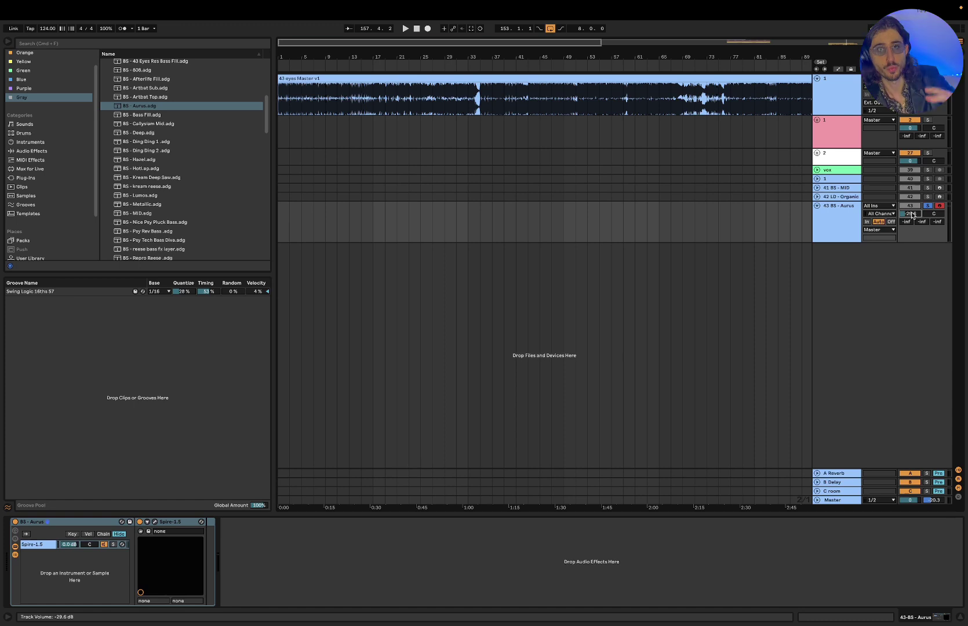
Add the DRUMS - 43 EYES FULLL set to the arrangement and close the enlarged EQ display
{"action": "scroll", "coordinate": [184, 199], "scroll_direction": "down", "scroll_amount": 10}
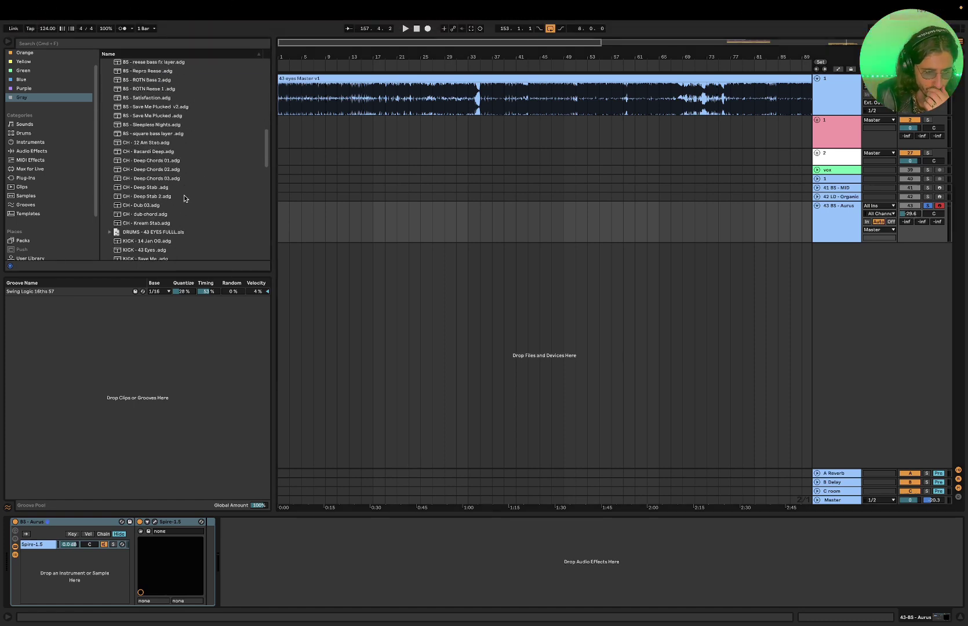
{"action": "left_click_drag", "start_coordinate": [141, 156], "coordinate": [366, 280]}
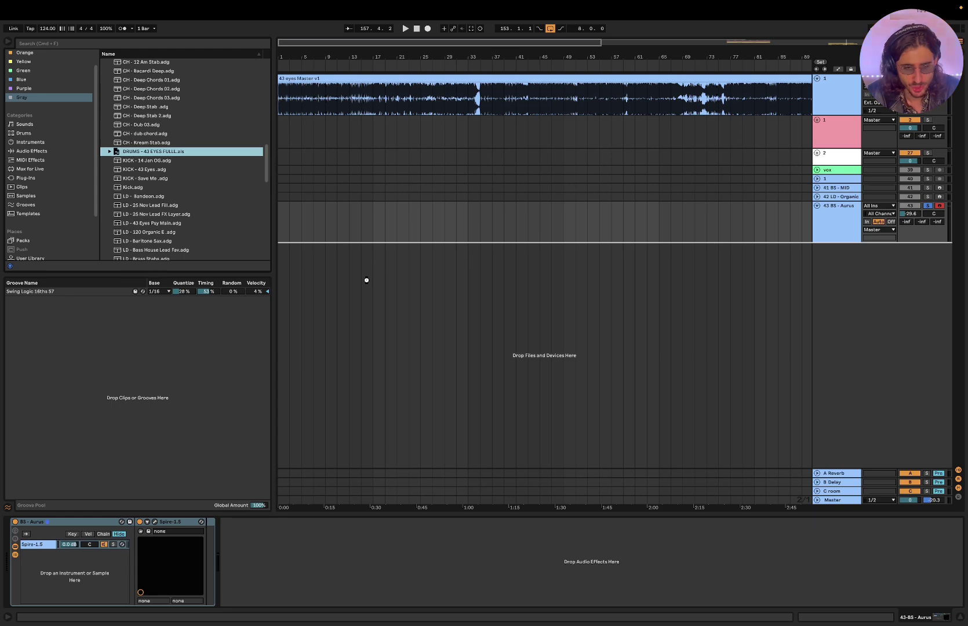
{"action": "left_click_drag", "start_coordinate": [367, 283], "coordinate": [367, 283]}
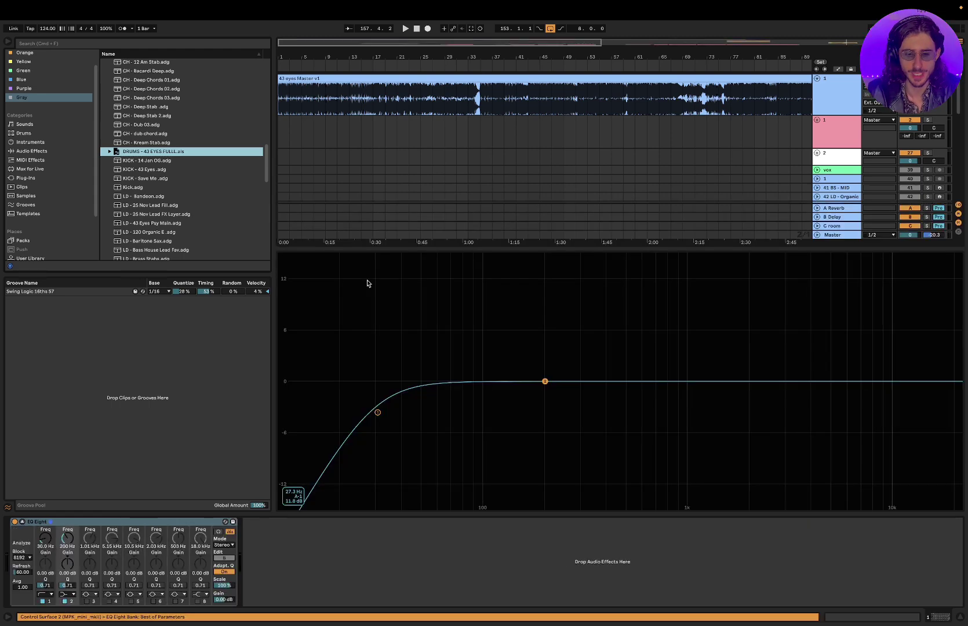
{"action": "left_click", "coordinate": [226, 521]}
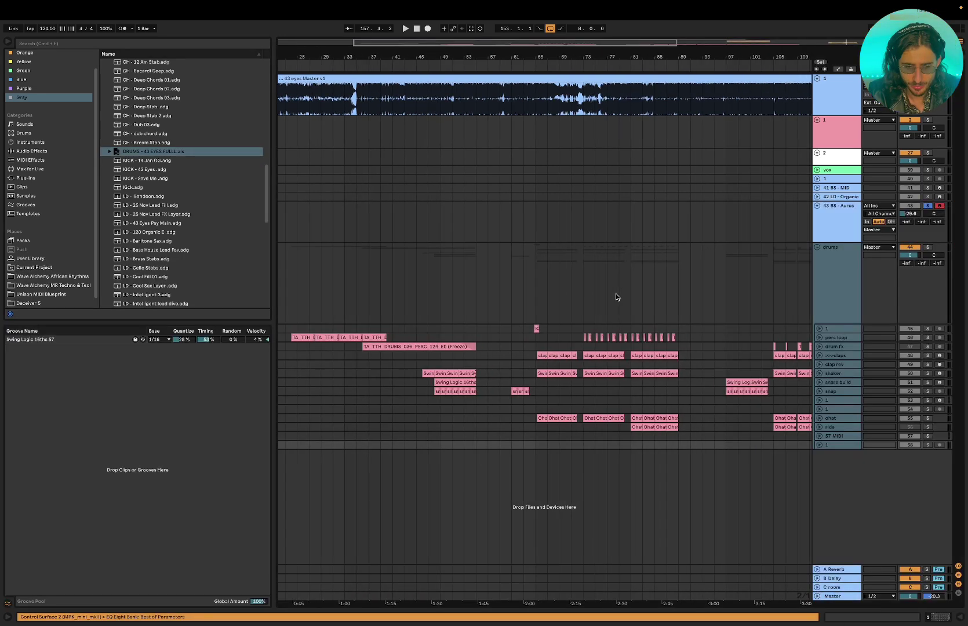
Solo the drums group and play it from bar 105
{"action": "scroll", "coordinate": [616, 297], "scroll_direction": "left", "scroll_amount": 2}
{"action": "left_click", "coordinate": [468, 305]}
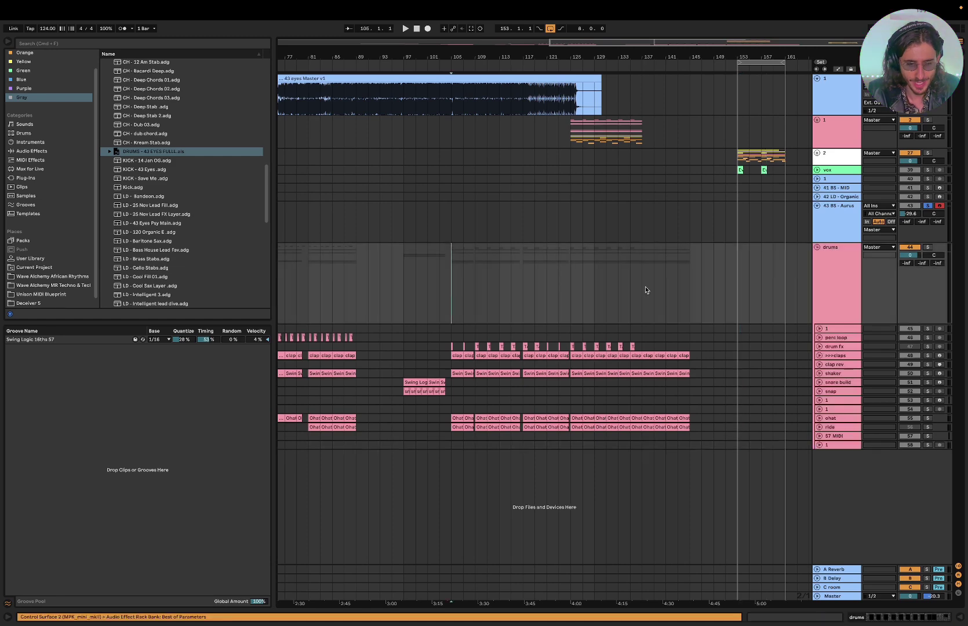
{"action": "left_click", "coordinate": [928, 248]}
{"action": "scroll", "coordinate": [635, 306], "scroll_direction": "up", "scroll_amount": 4}
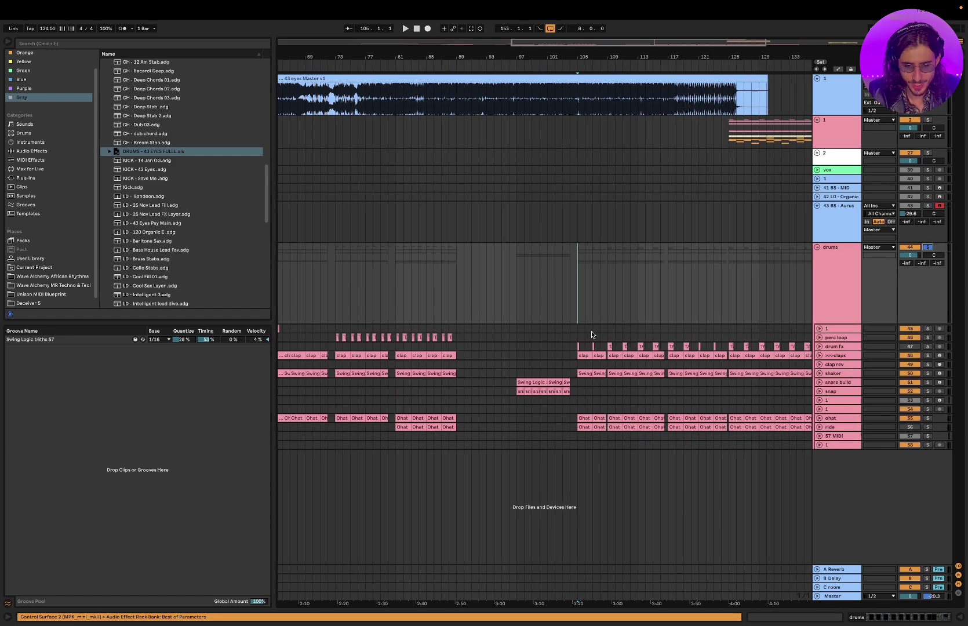
{"action": "key", "text": "space"}
{"action": "scroll", "coordinate": [592, 335], "scroll_direction": "up", "scroll_amount": 3}
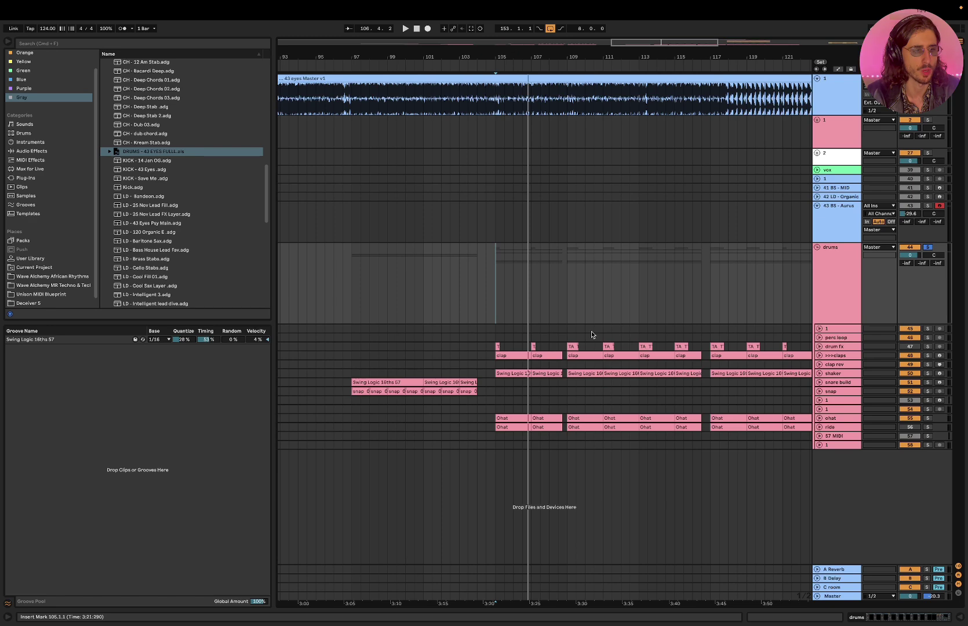
{"action": "scroll", "coordinate": [591, 335], "scroll_direction": "left", "scroll_amount": 10}
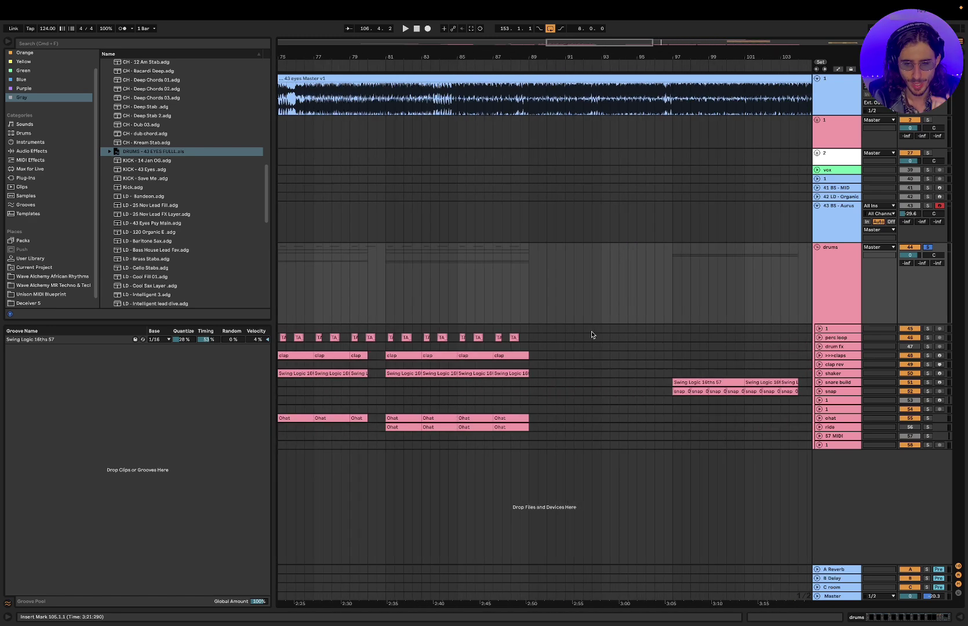
{"action": "scroll", "coordinate": [748, 316], "scroll_direction": "left", "scroll_amount": 1}
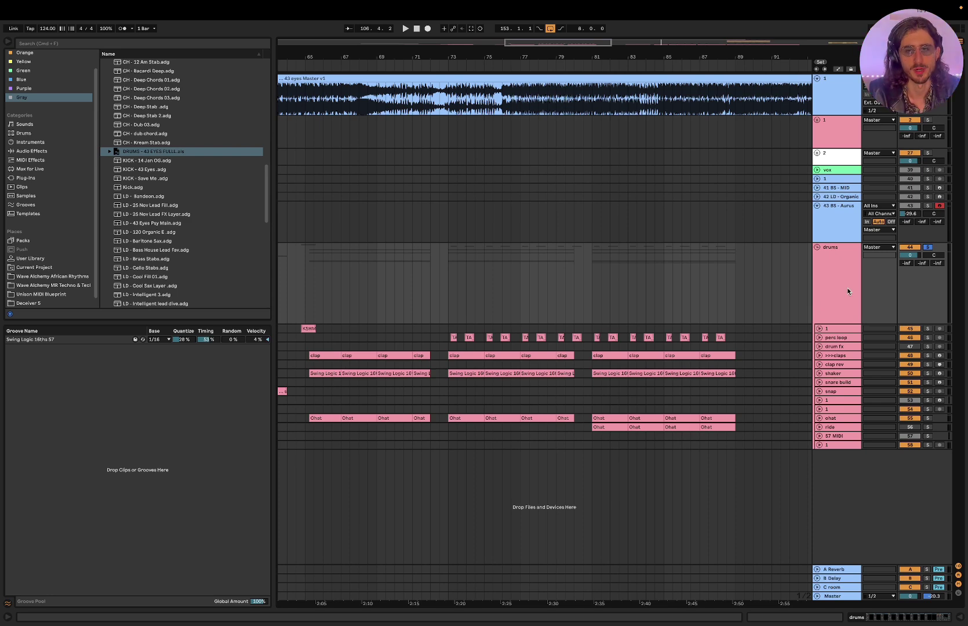
Arm and solo the 41 BS - MID track, then browse the LD/PL presets
{"action": "left_click", "coordinate": [940, 187]}
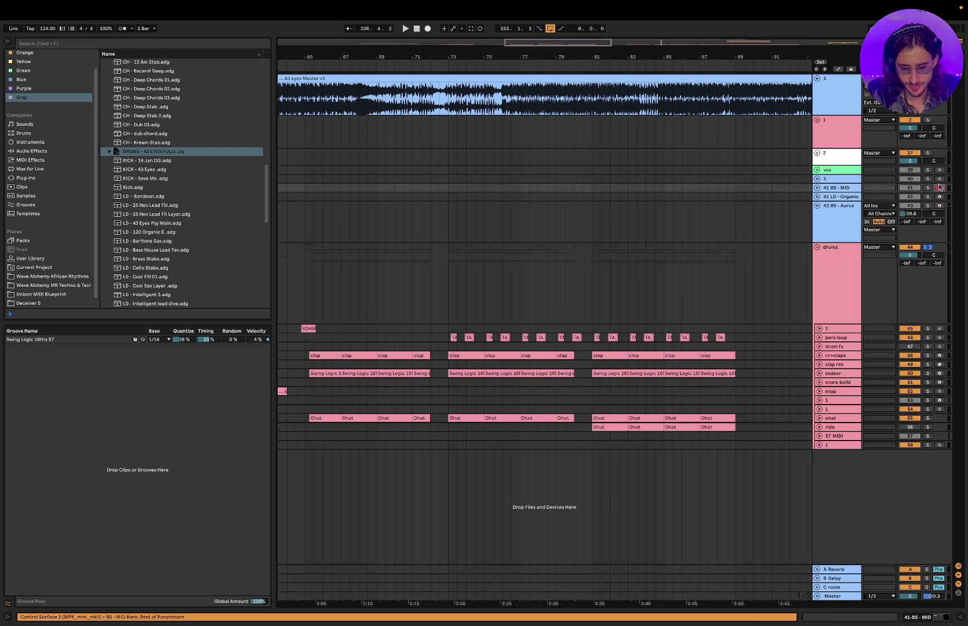
{"action": "left_click", "coordinate": [929, 188]}
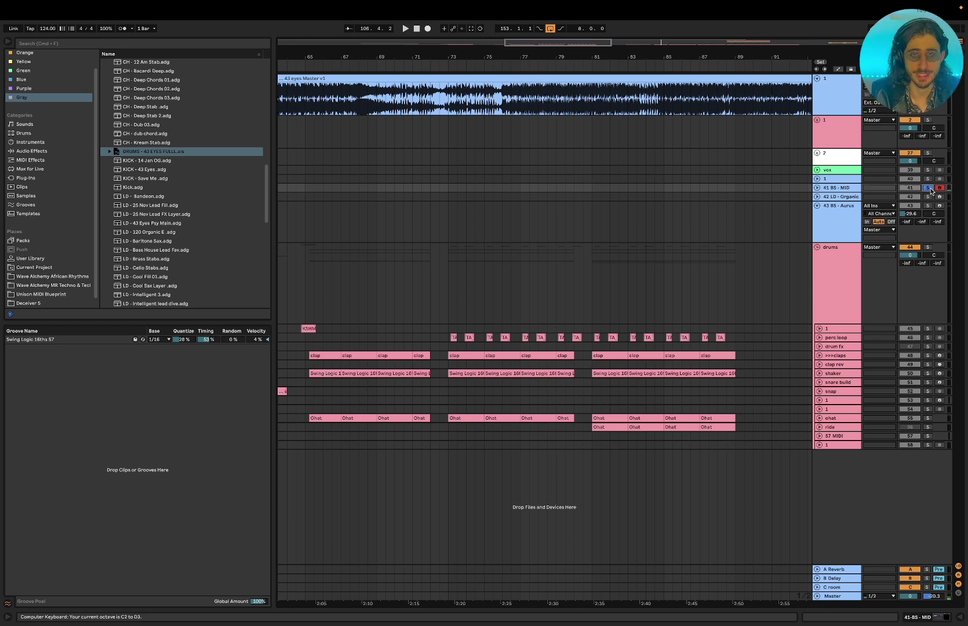
{"action": "scroll", "coordinate": [202, 230], "scroll_direction": "down", "scroll_amount": 10}
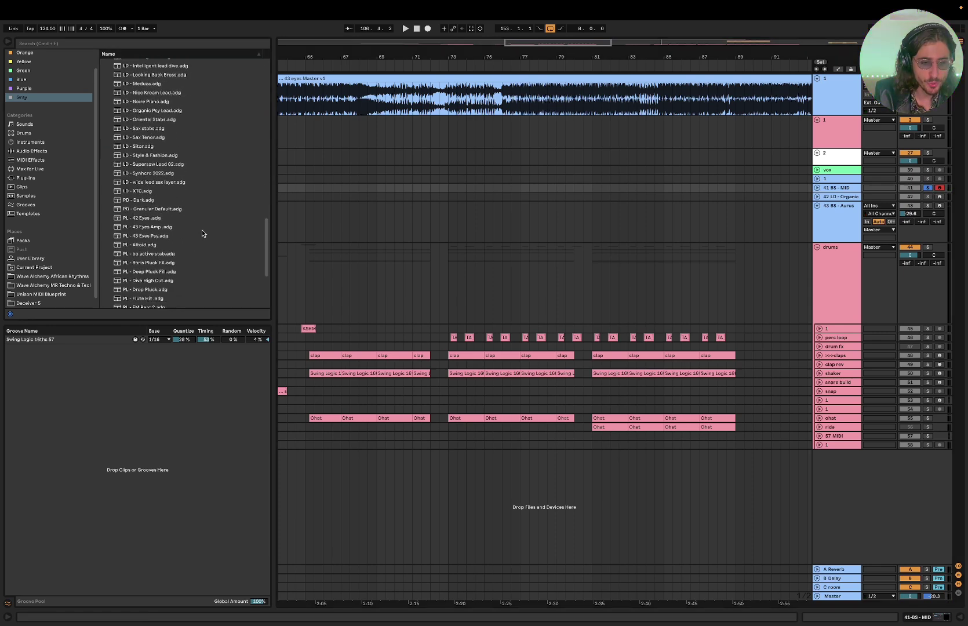
{"action": "scroll", "coordinate": [201, 234], "scroll_direction": "down", "scroll_amount": 1}
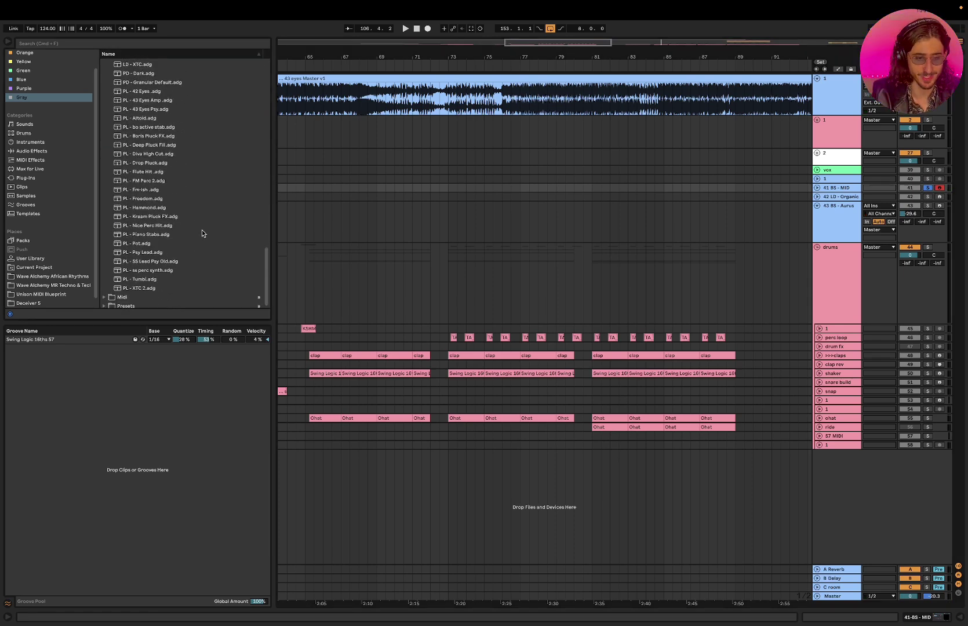
{"action": "scroll", "coordinate": [202, 234], "scroll_direction": "up", "scroll_amount": 4}
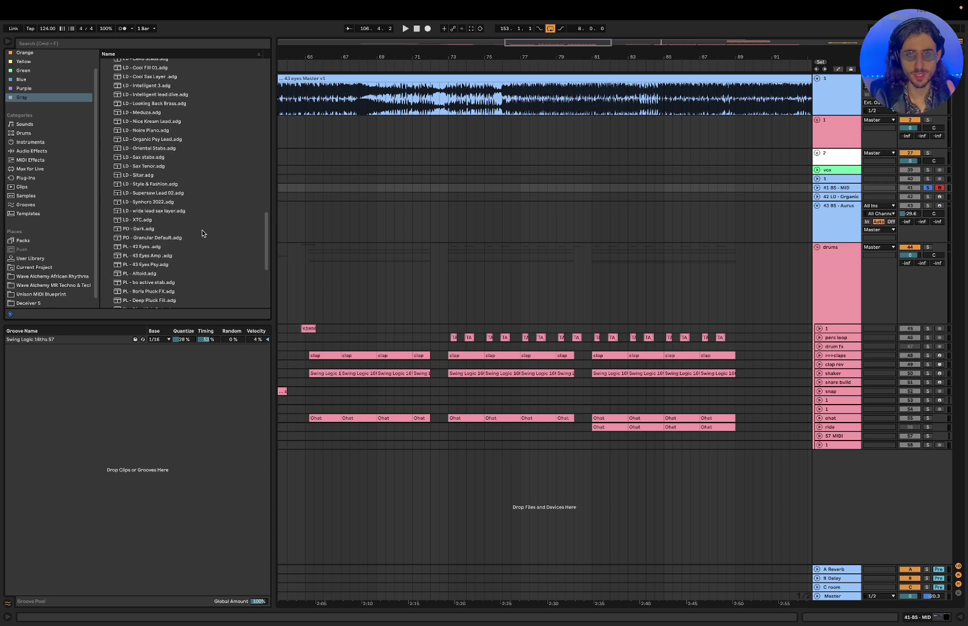
{"action": "scroll", "coordinate": [201, 234], "scroll_direction": "down", "scroll_amount": 2}
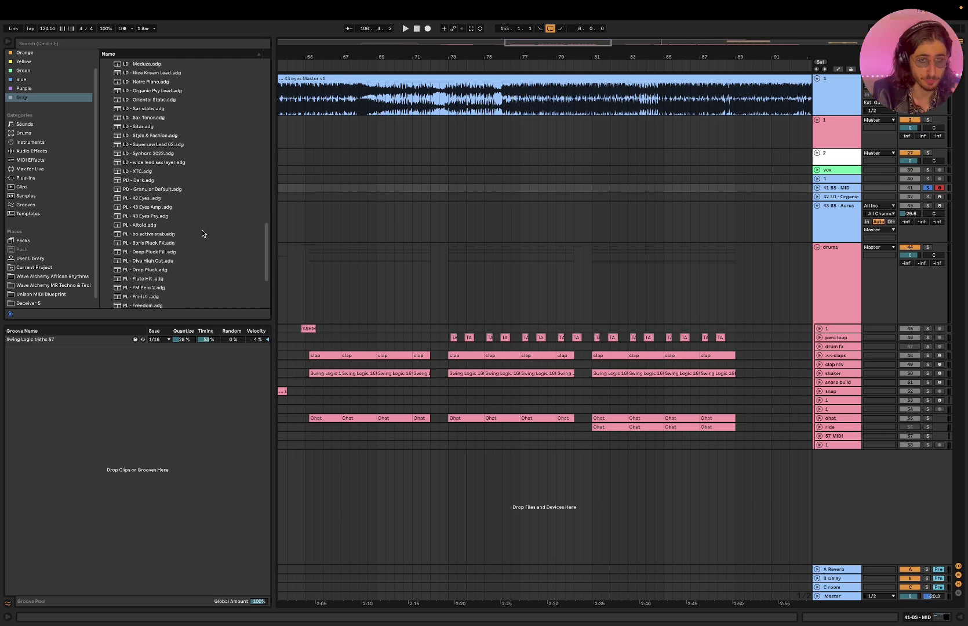
Present 'How to use systems in music' in Keynote, then advance to 'How to not use systems'
{"action": "key", "text": "super+Tab"}
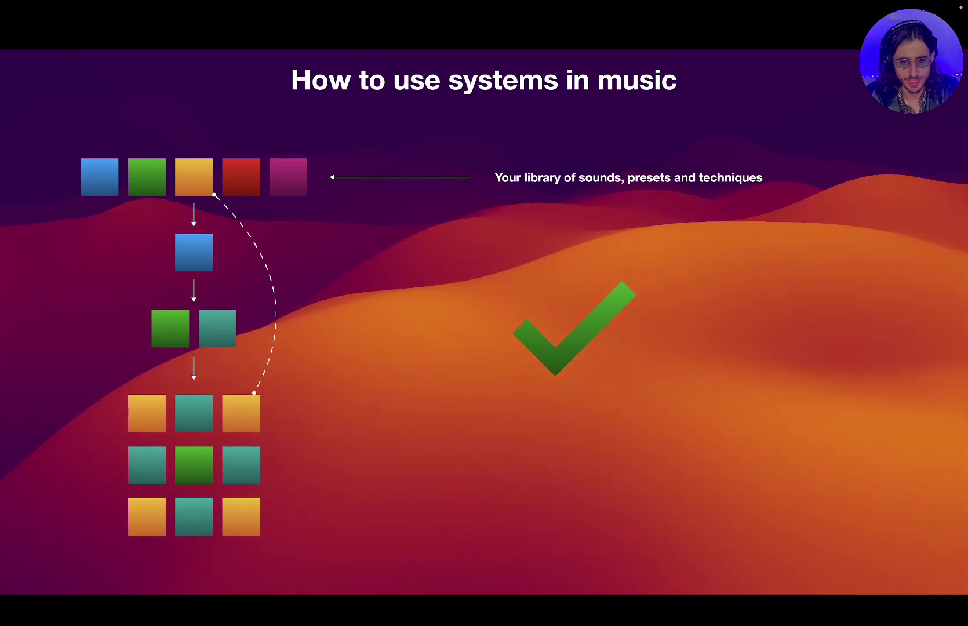
{"action": "key", "text": "Right"}
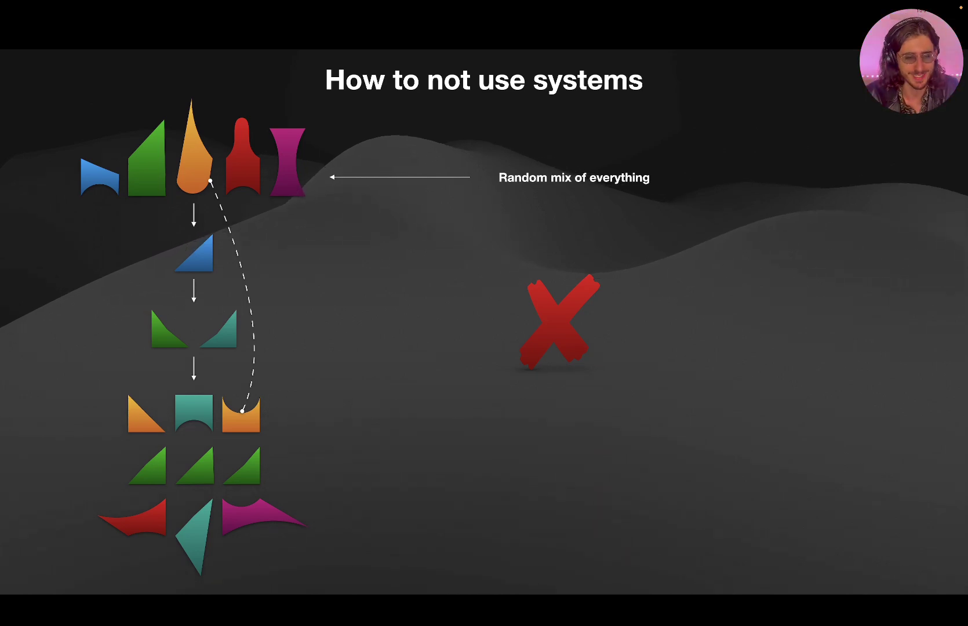
Back in Live, collapse 43 BS - Aurus and unfold track 1 to show the reference waveform
{"action": "key", "text": "super+Tab"}
{"action": "left_click", "coordinate": [817, 207]}
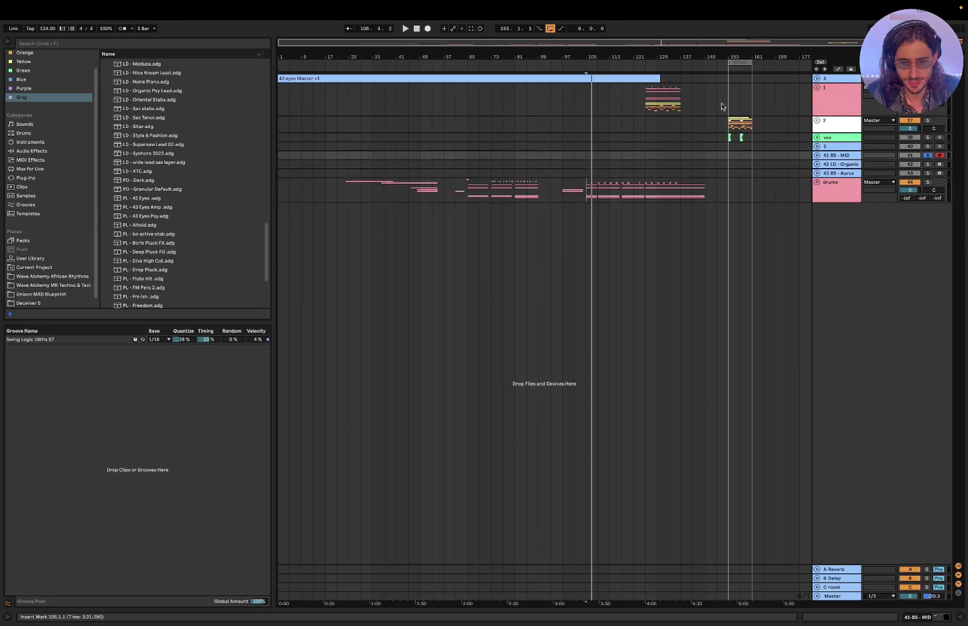
{"action": "scroll", "coordinate": [660, 108], "scroll_direction": "up", "scroll_amount": 3}
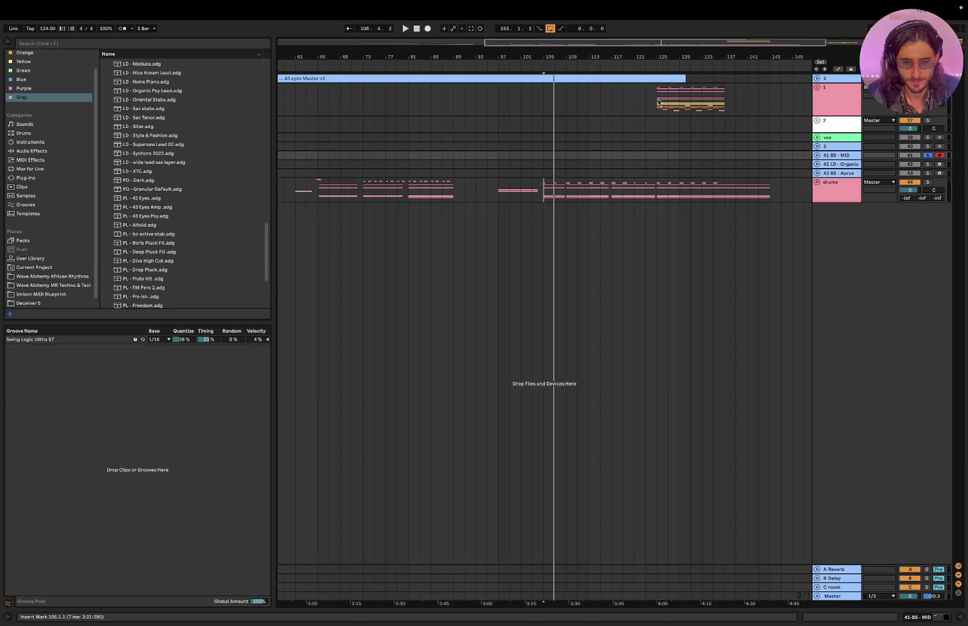
{"action": "left_click", "coordinate": [817, 79]}
{"action": "scroll", "coordinate": [507, 129], "scroll_direction": "up", "scroll_amount": 5}
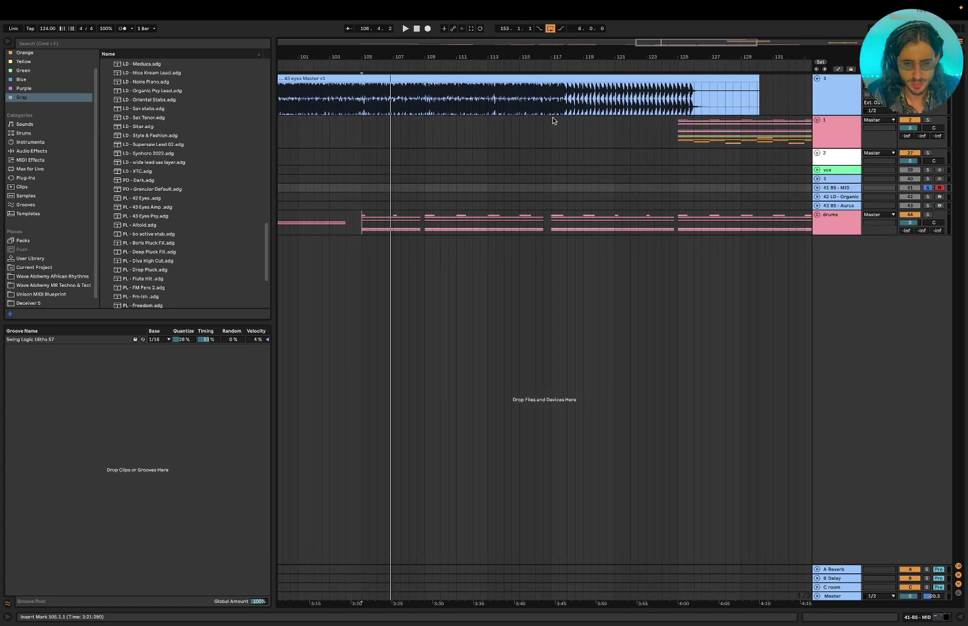
{"action": "scroll", "coordinate": [552, 120], "scroll_direction": "left", "scroll_amount": 5}
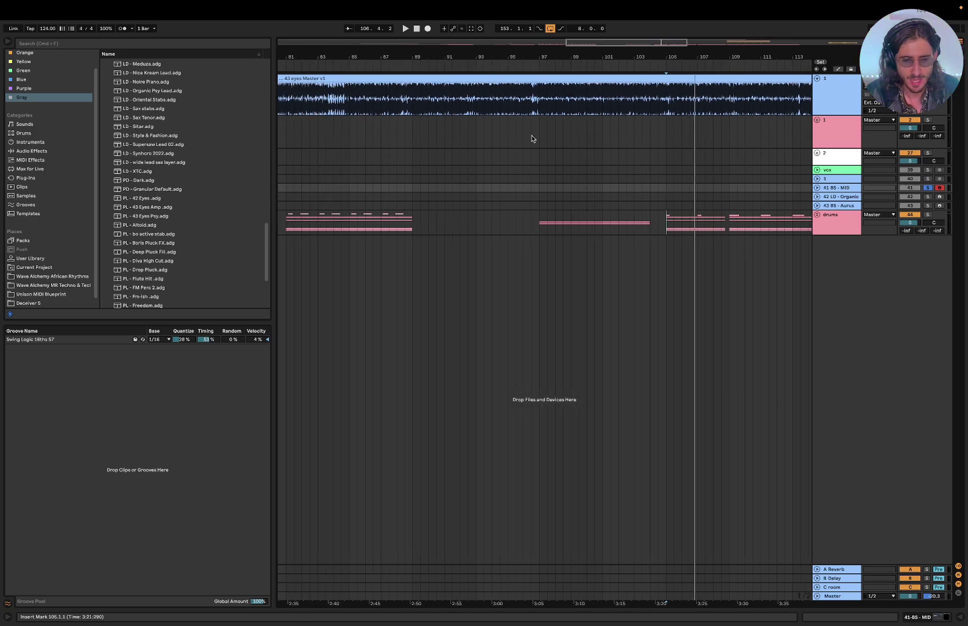
{"action": "scroll", "coordinate": [532, 139], "scroll_direction": "up", "scroll_amount": 4}
{"action": "scroll", "coordinate": [532, 139], "scroll_direction": "left", "scroll_amount": 10}
{"action": "scroll", "coordinate": [532, 138], "scroll_direction": "down", "scroll_amount": 4}
{"action": "scroll", "coordinate": [532, 138], "scroll_direction": "down", "scroll_amount": 7}
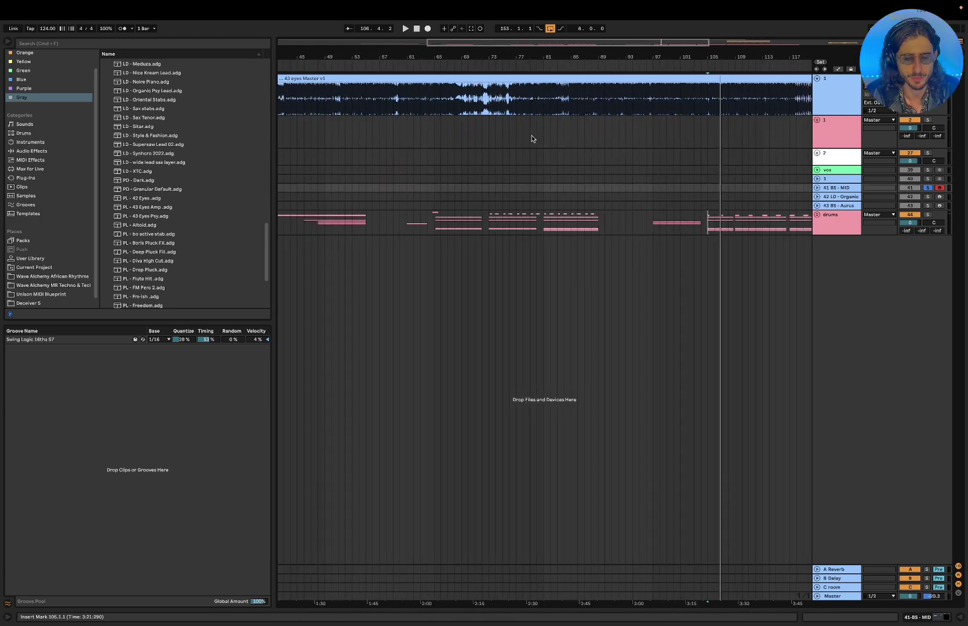
{"action": "scroll", "coordinate": [484, 125], "scroll_direction": "up", "scroll_amount": 4}
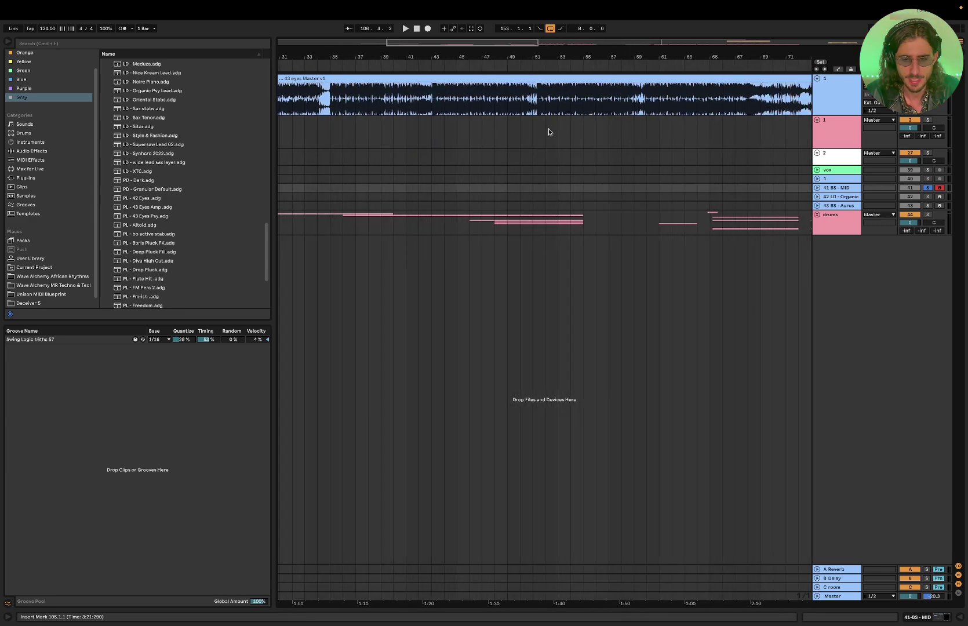
Play the '43 eyes Master v1' reference mix from bar 52
{"action": "left_click", "coordinate": [546, 134]}
{"action": "key", "text": "space"}
{"action": "scroll", "coordinate": [517, 139], "scroll_direction": "up", "scroll_amount": 2}
{"action": "scroll", "coordinate": [610, 124], "scroll_direction": "right", "scroll_amount": 5}
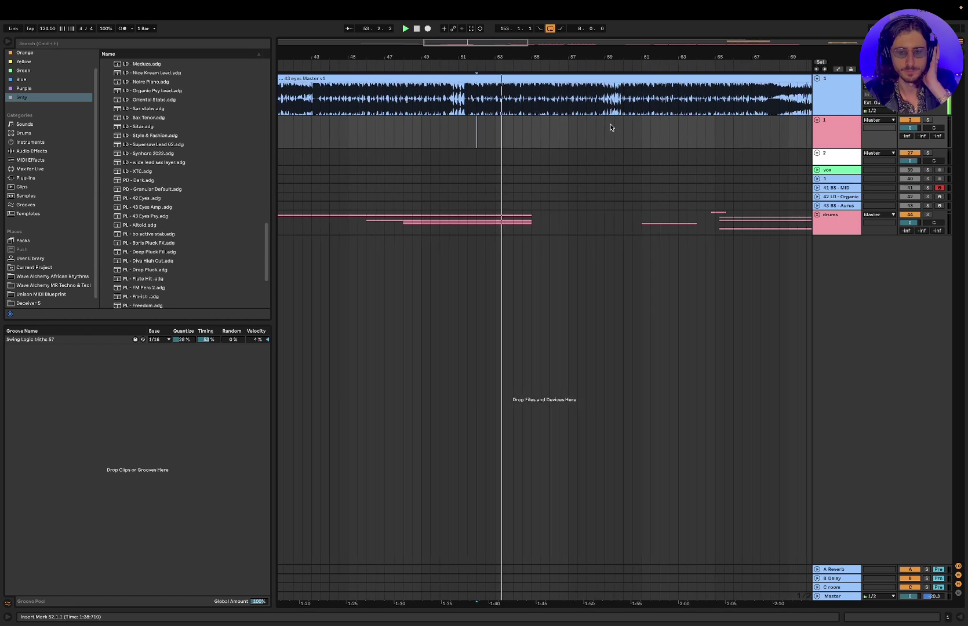
{"action": "scroll", "coordinate": [610, 126], "scroll_direction": "right", "scroll_amount": 2}
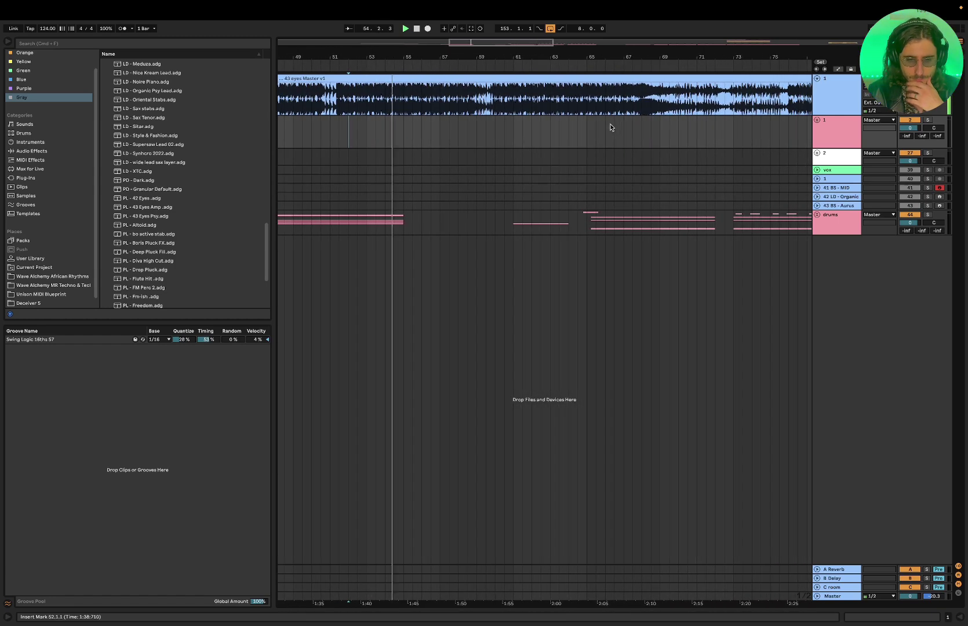
{"action": "scroll", "coordinate": [610, 126], "scroll_direction": "left", "scroll_amount": 2}
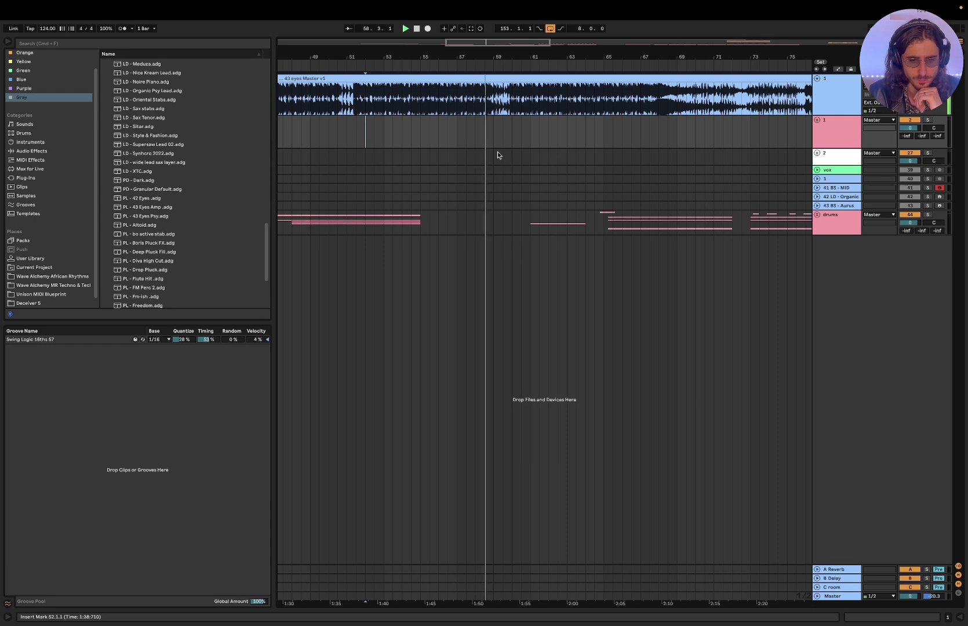
Zoom the arrangement in and stop playback
{"action": "key", "text": "plus"}
{"action": "key", "text": "plus"}
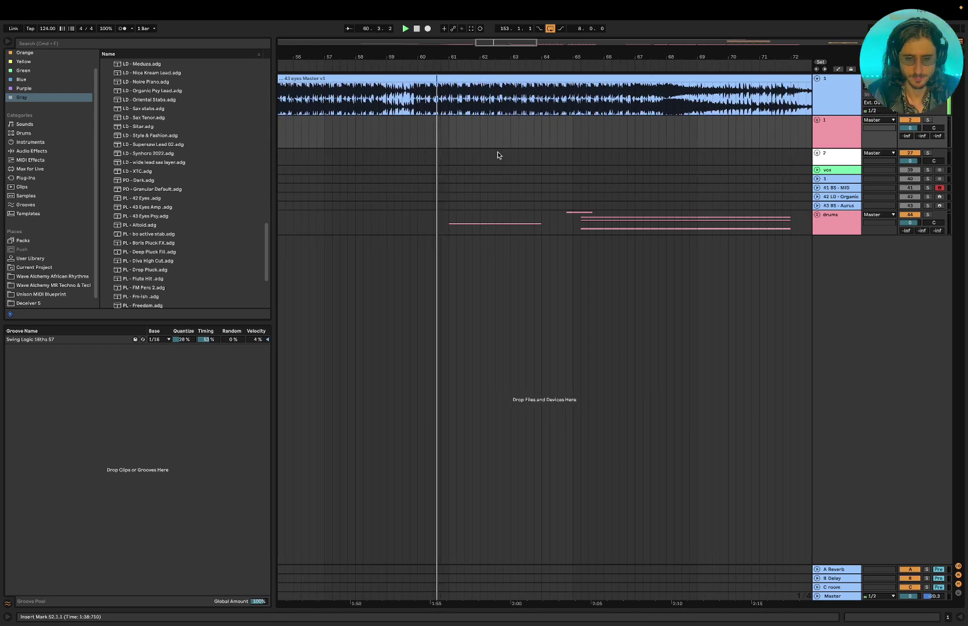
{"action": "key", "text": "space"}
{"action": "scroll", "coordinate": [498, 155], "scroll_direction": "right", "scroll_amount": 10}
{"action": "scroll", "coordinate": [498, 151], "scroll_direction": "right", "scroll_amount": 15}
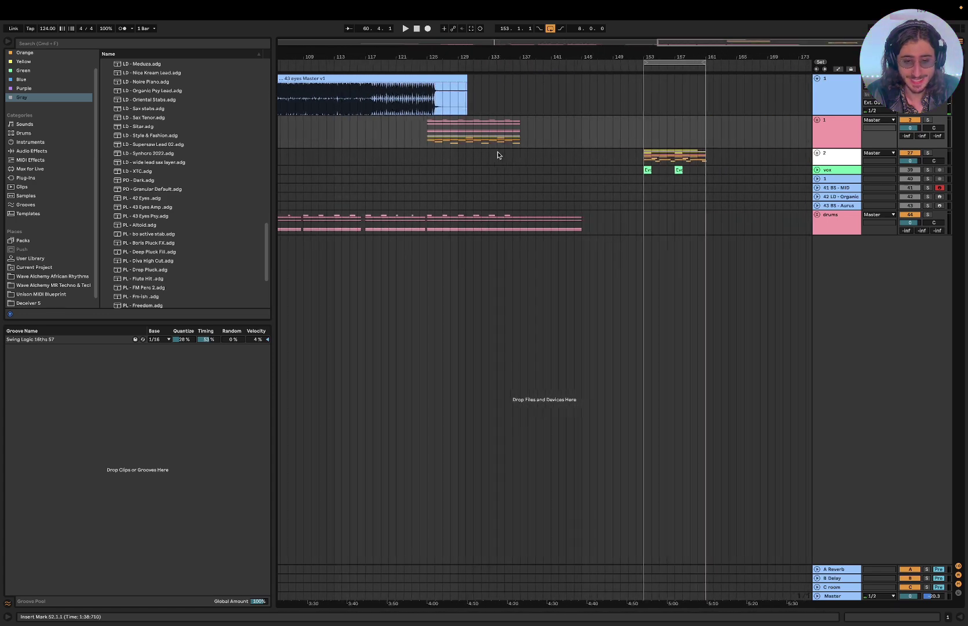
Play from bar 125 with group 1 unfolded and its drums group soloed
{"action": "left_click", "coordinate": [473, 142]}
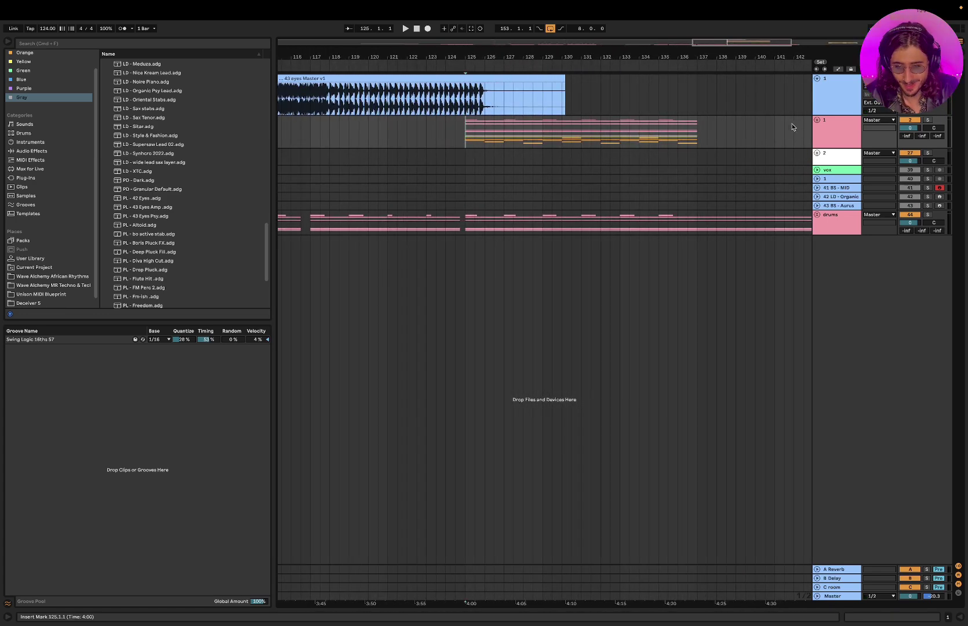
{"action": "left_click", "coordinate": [818, 121]}
{"action": "scroll", "coordinate": [478, 241], "scroll_direction": "up", "scroll_amount": 2}
{"action": "key", "text": "space"}
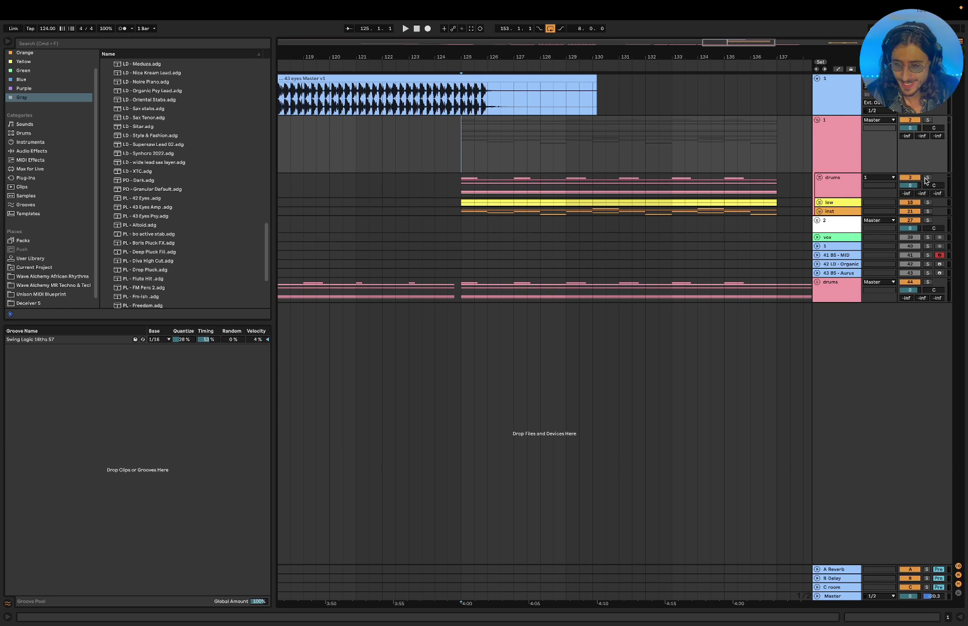
{"action": "left_click", "coordinate": [926, 178]}
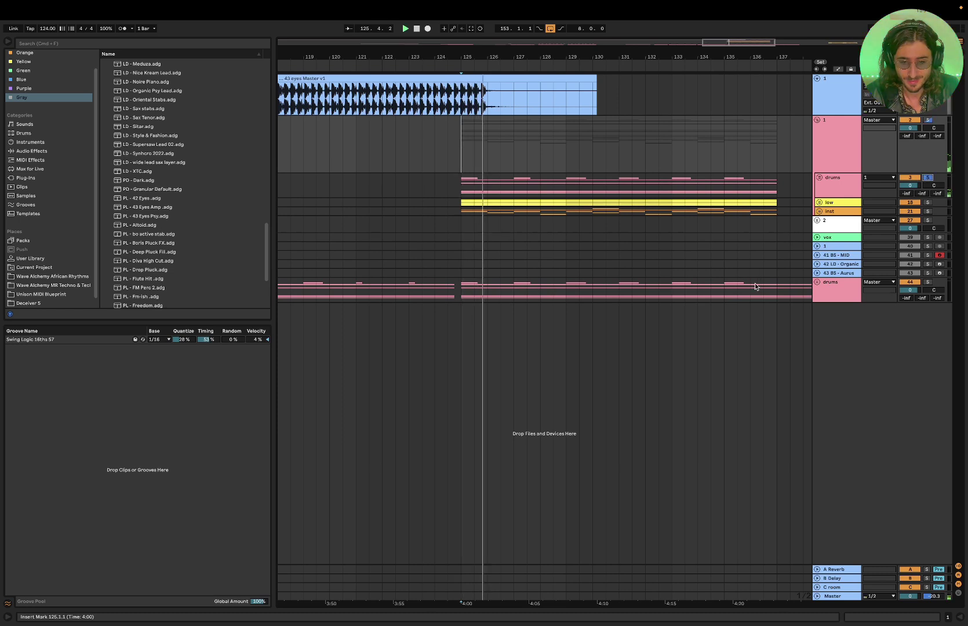
Select the standalone drums track and list the User Library files
{"action": "left_click", "coordinate": [860, 295]}
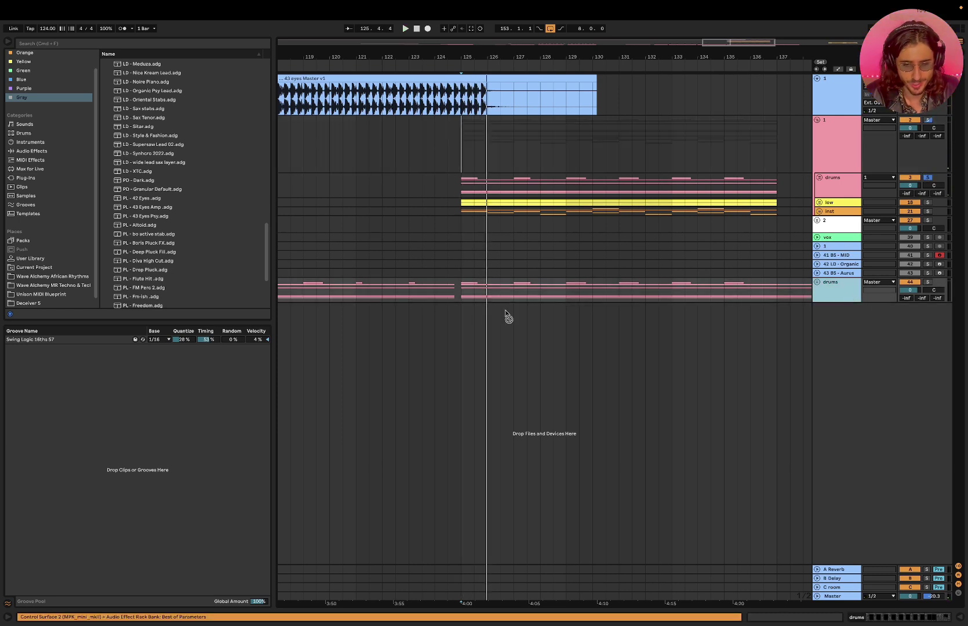
{"action": "left_click", "coordinate": [29, 258]}
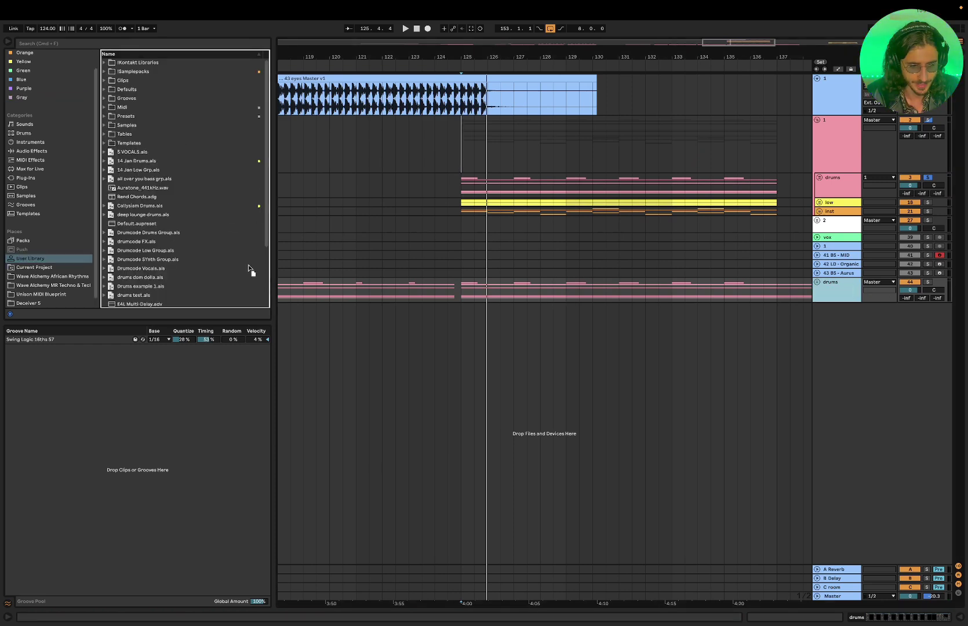
{"action": "left_click", "coordinate": [769, 341]}
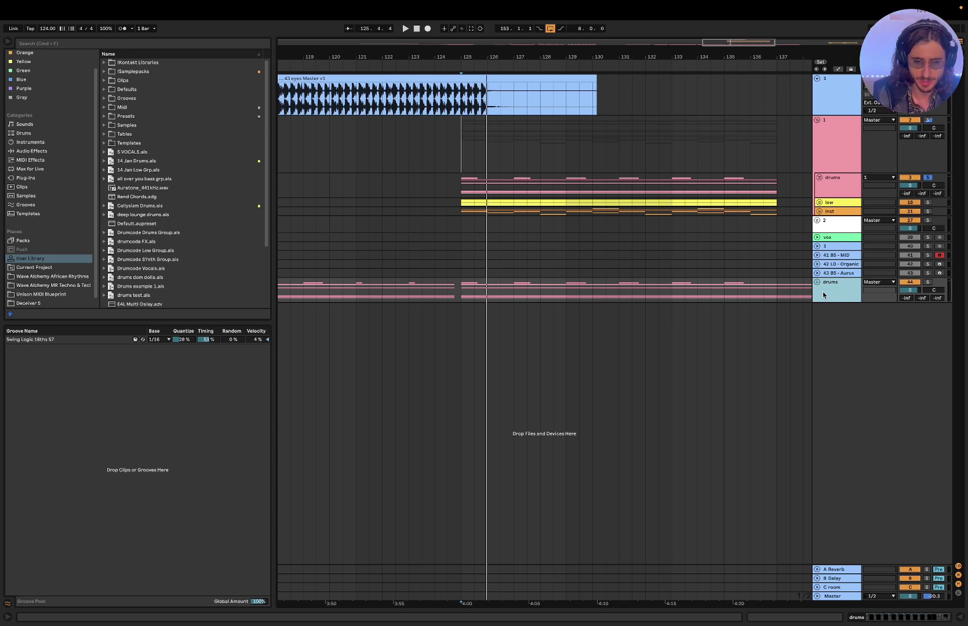
Delete the standalone drums track and play from bar 125
{"action": "key", "text": "BackSpace"}
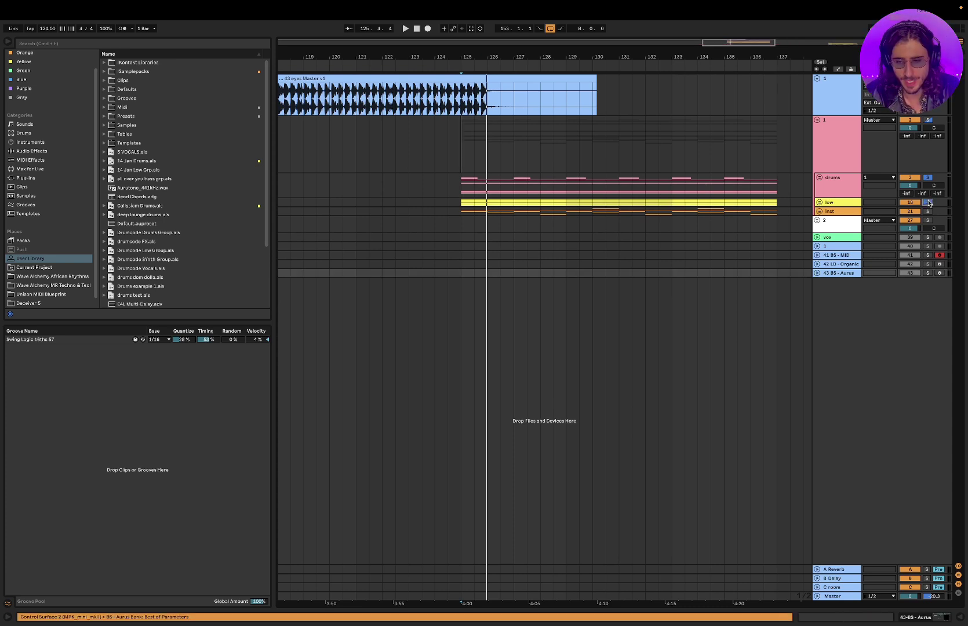
{"action": "scroll", "coordinate": [408, 214], "scroll_direction": "right", "scroll_amount": 3}
{"action": "left_click", "coordinate": [373, 191]}
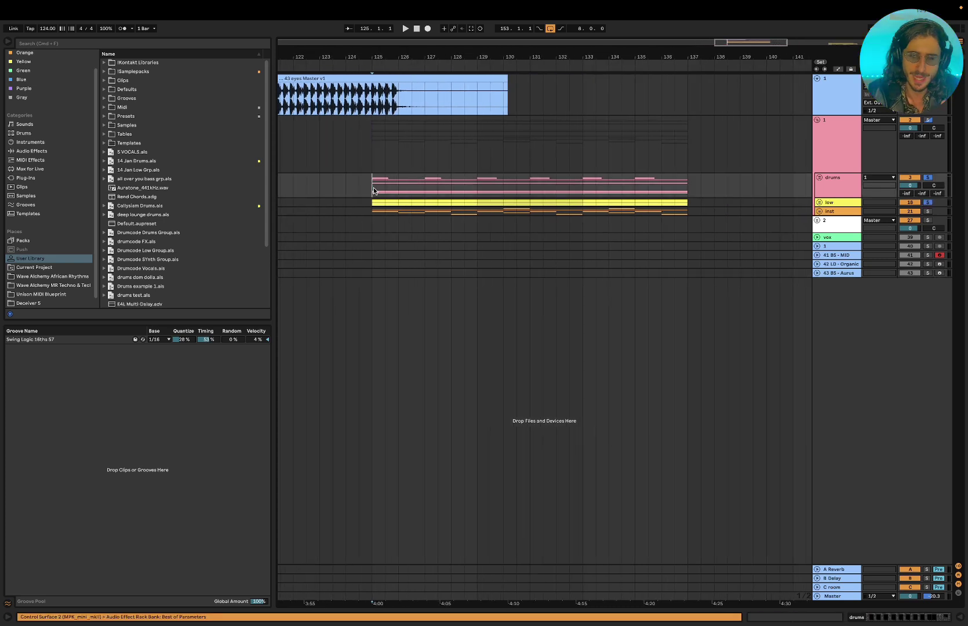
{"action": "key", "text": "space"}
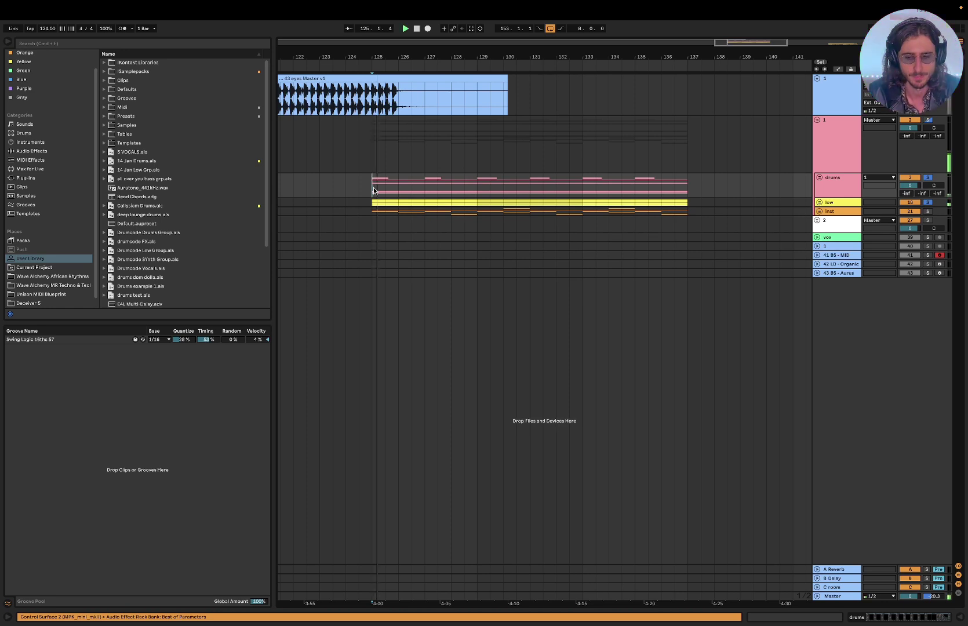
Unfold the low group and expand 20 BS to view its notes while replaying bar 125
{"action": "left_click", "coordinate": [819, 203]}
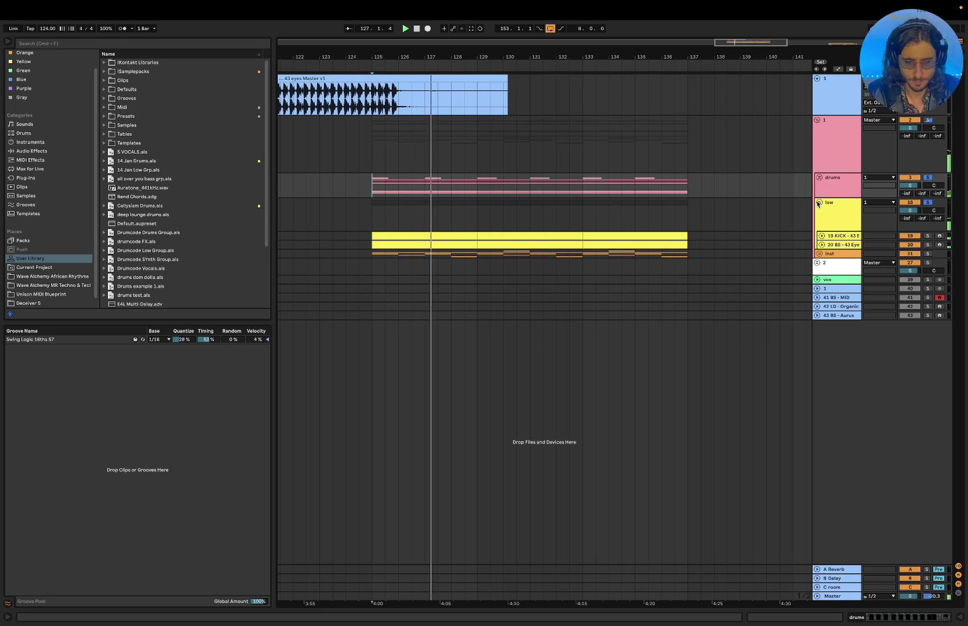
{"action": "left_click", "coordinate": [822, 245]}
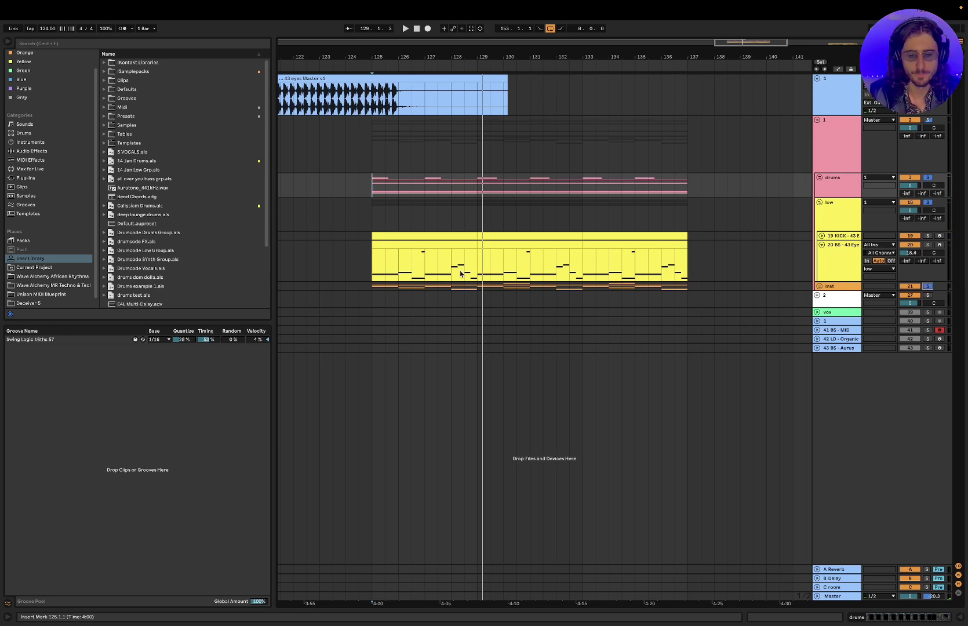
{"action": "left_click", "coordinate": [375, 285]}
{"action": "key", "text": "space"}
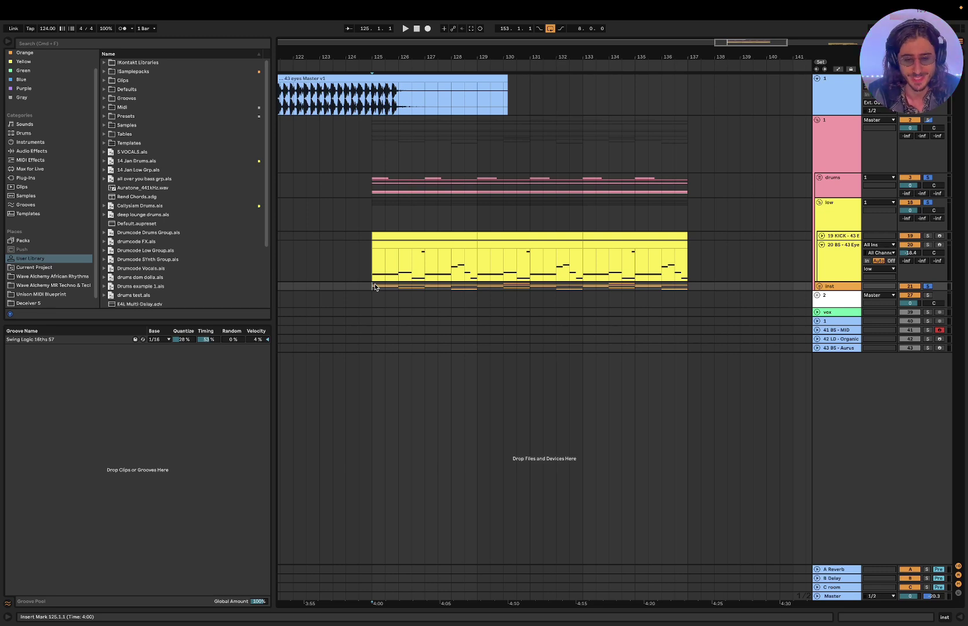
{"action": "key", "text": "space"}
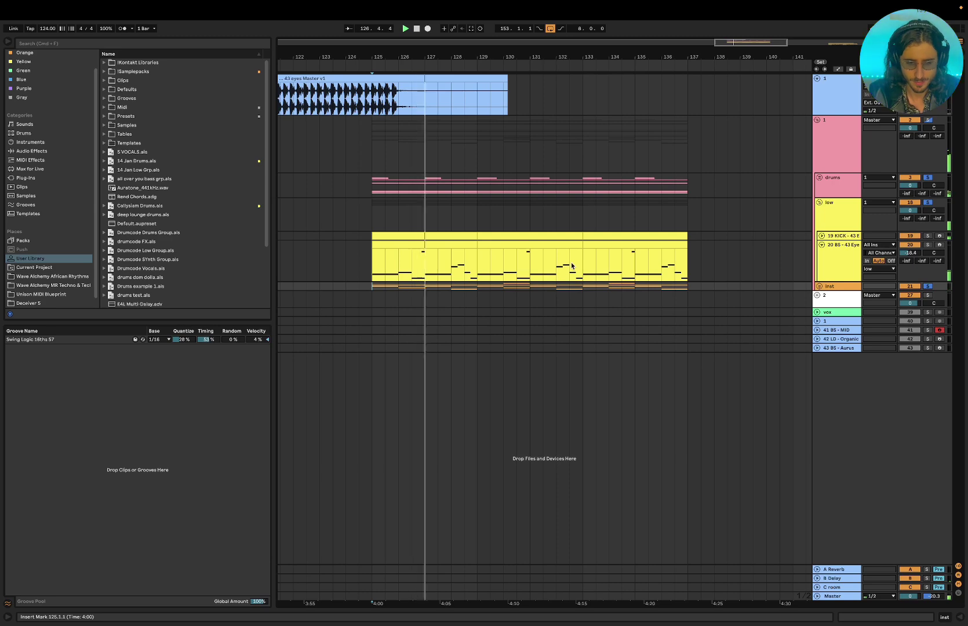
Unfold the inst group to inspect its Serum, ATM, LD and PL tracks, then fold it again
{"action": "left_click", "coordinate": [819, 286]}
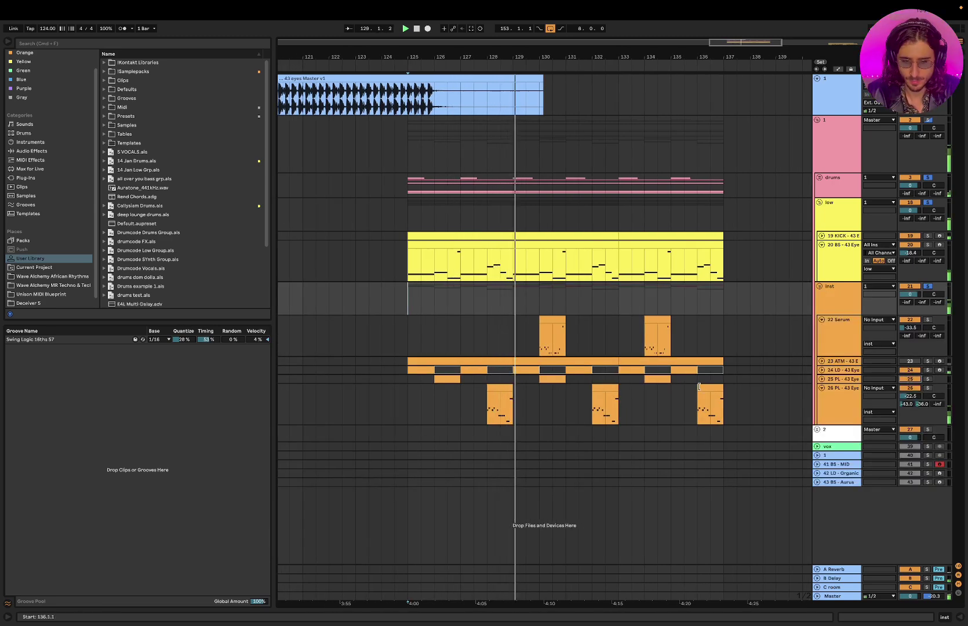
{"action": "key", "text": "plus"}
{"action": "scroll", "coordinate": [543, 408], "scroll_direction": "down", "scroll_amount": 2}
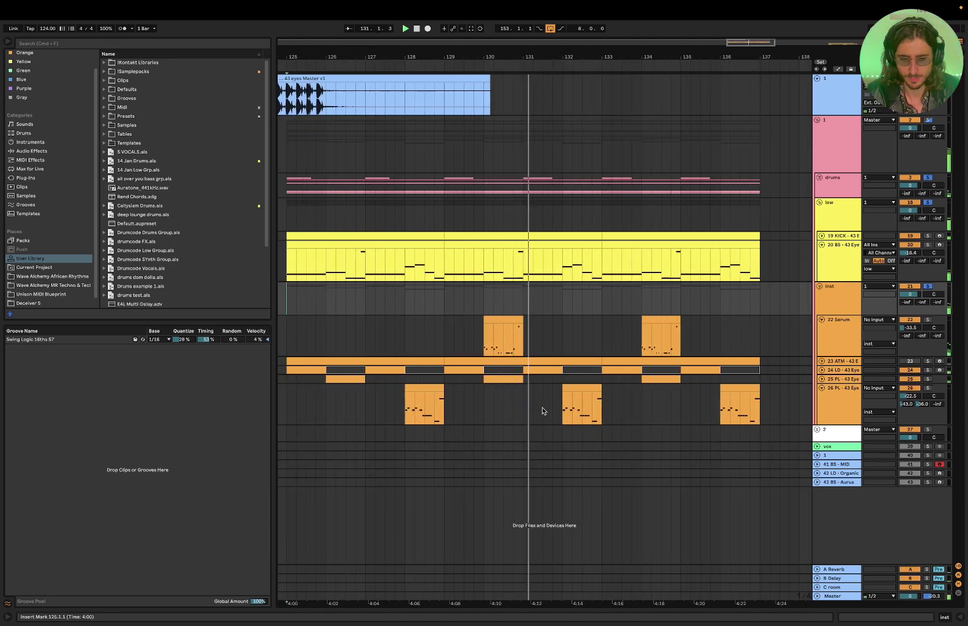
{"action": "scroll", "coordinate": [543, 410], "scroll_direction": "down", "scroll_amount": 3}
{"action": "scroll", "coordinate": [515, 384], "scroll_direction": "left", "scroll_amount": 2}
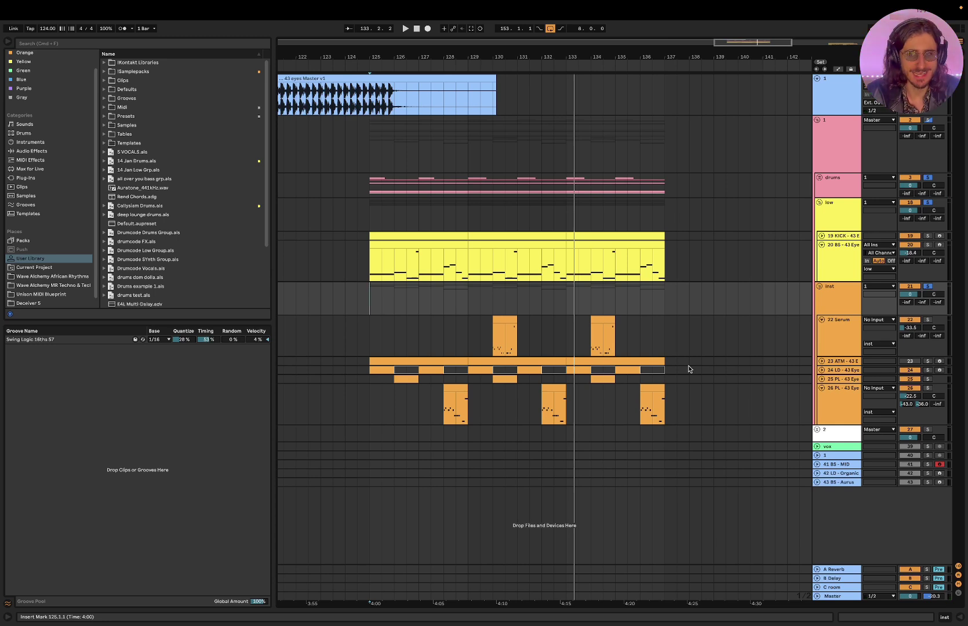
{"action": "left_click", "coordinate": [819, 285]}
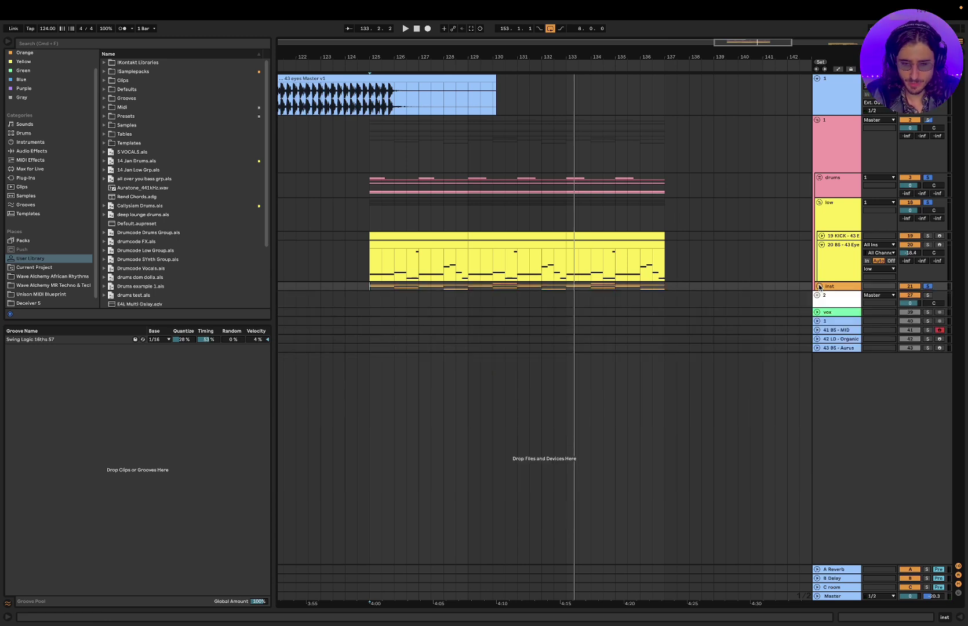
Shrink the 20 BS track, set the start at bar 153 and play over the EvoSounds vocals
{"action": "left_click", "coordinate": [822, 245]}
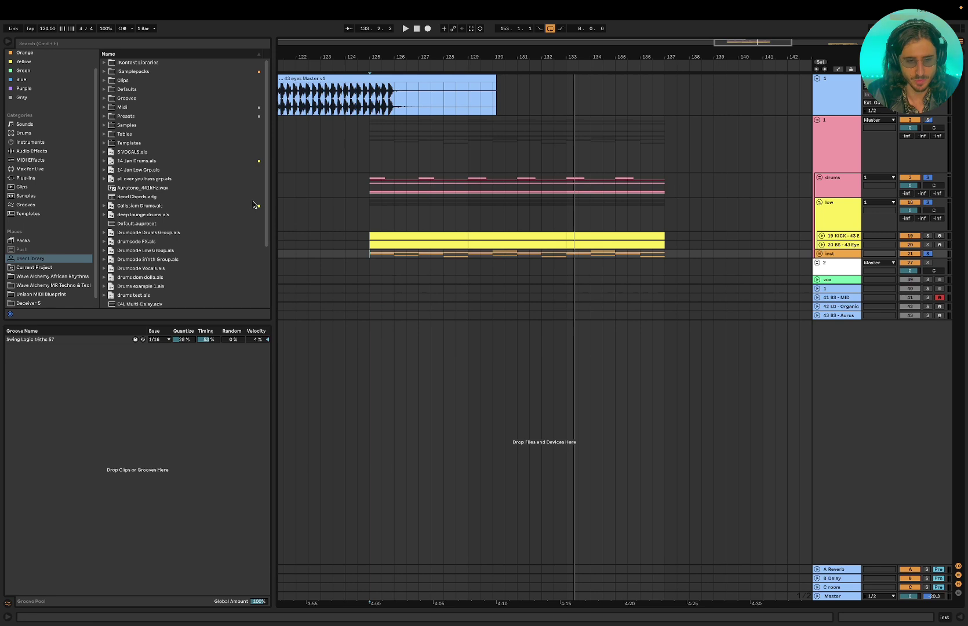
{"action": "scroll", "coordinate": [206, 181], "scroll_direction": "down", "scroll_amount": 3}
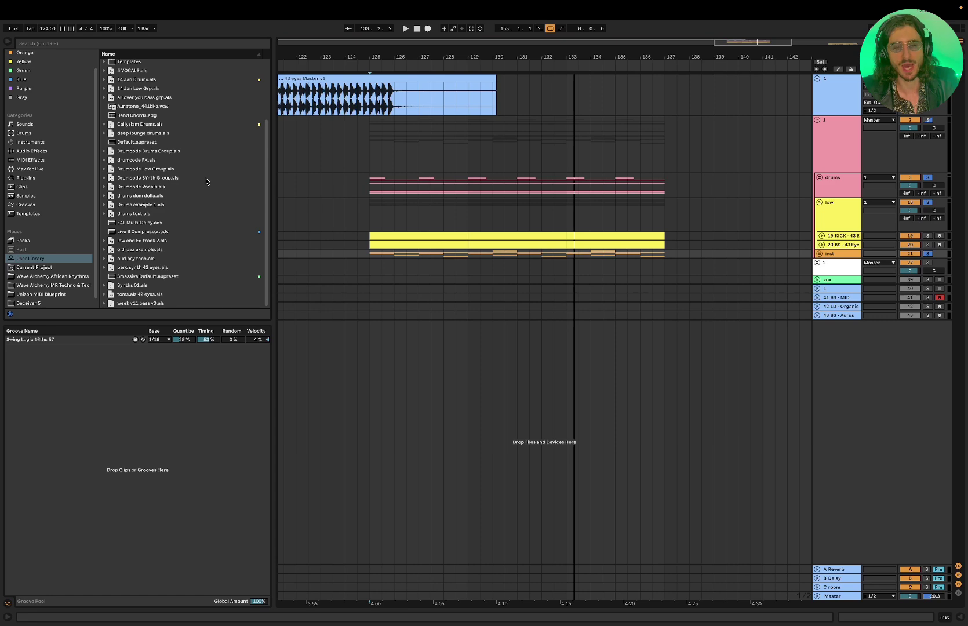
{"action": "scroll", "coordinate": [457, 267], "scroll_direction": "right", "scroll_amount": 10}
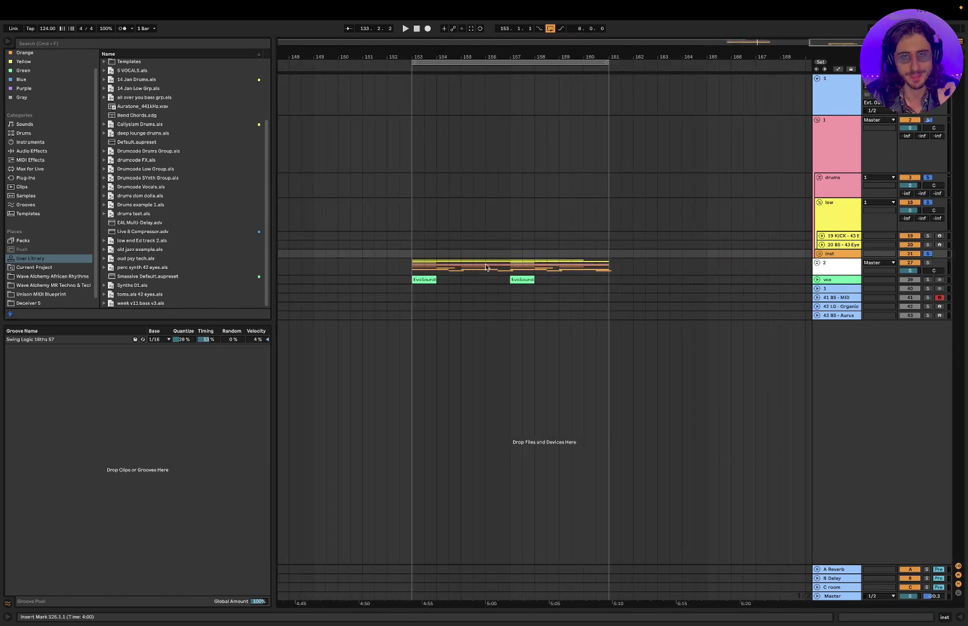
{"action": "scroll", "coordinate": [471, 270], "scroll_direction": "up", "scroll_amount": 3}
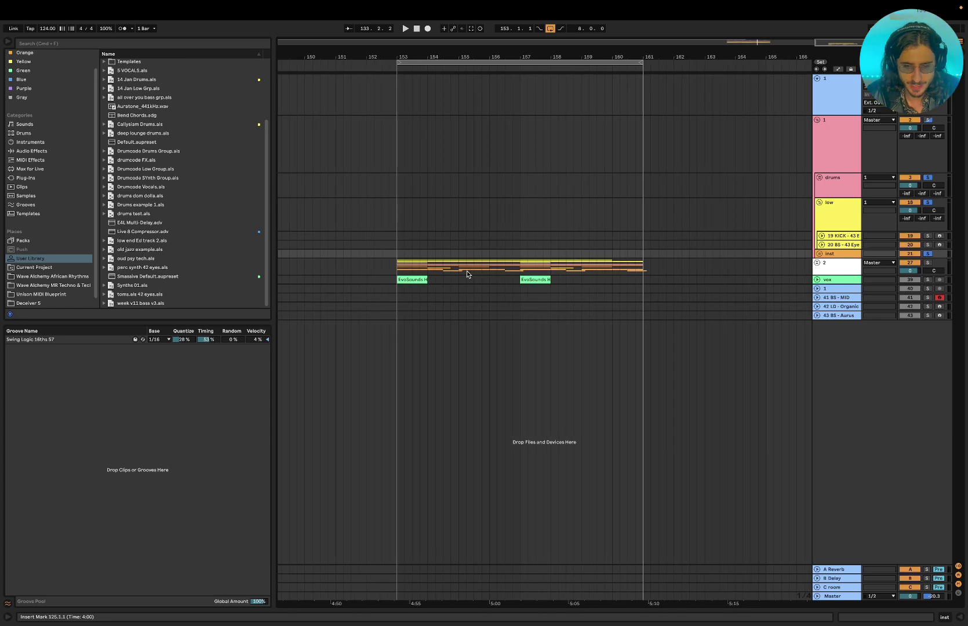
{"action": "left_click", "coordinate": [398, 255]}
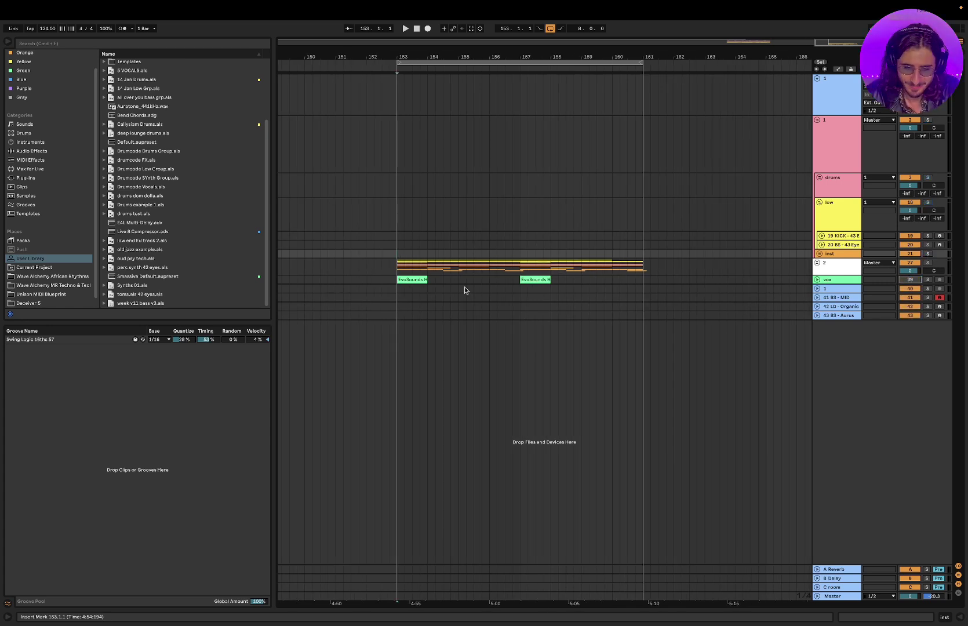
{"action": "scroll", "coordinate": [444, 276], "scroll_direction": "up", "scroll_amount": 3}
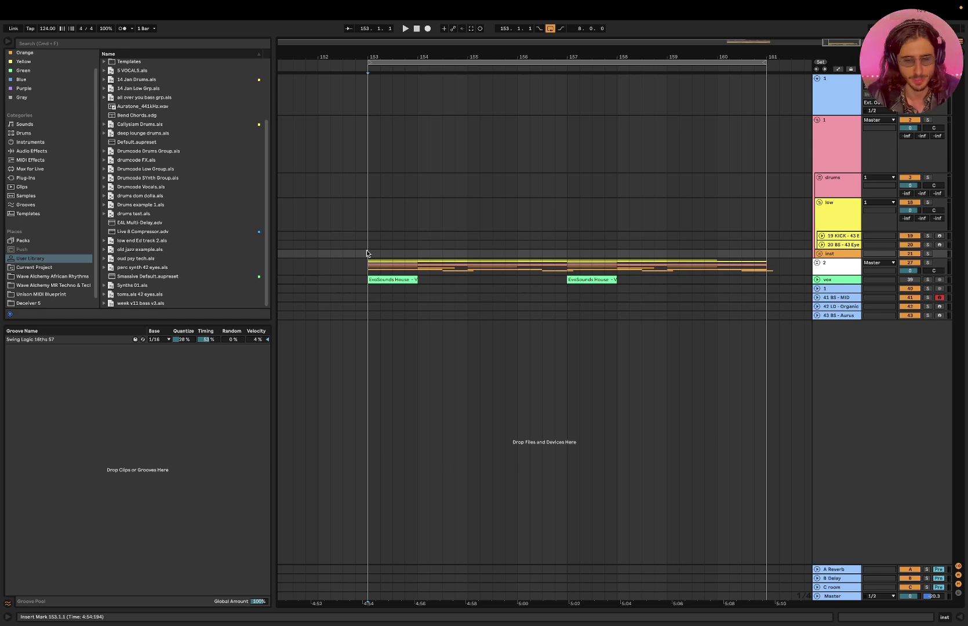
{"action": "key", "text": "space"}
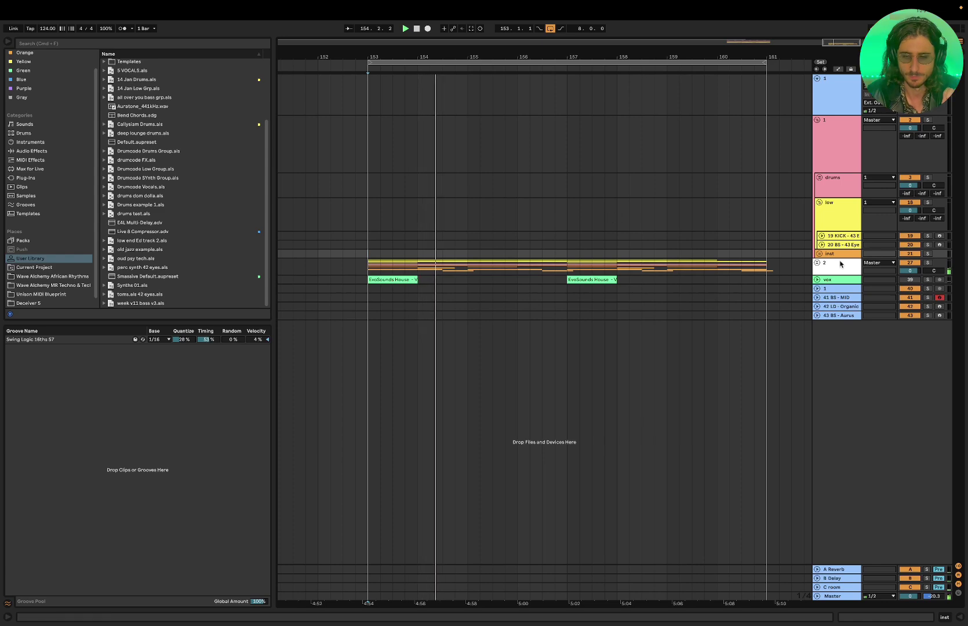
Unfold group 2 and bring up the Master track's device chain
{"action": "left_click", "coordinate": [817, 263]}
{"action": "scroll", "coordinate": [518, 366], "scroll_direction": "down", "scroll_amount": 2}
{"action": "scroll", "coordinate": [522, 367], "scroll_direction": "up", "scroll_amount": 5}
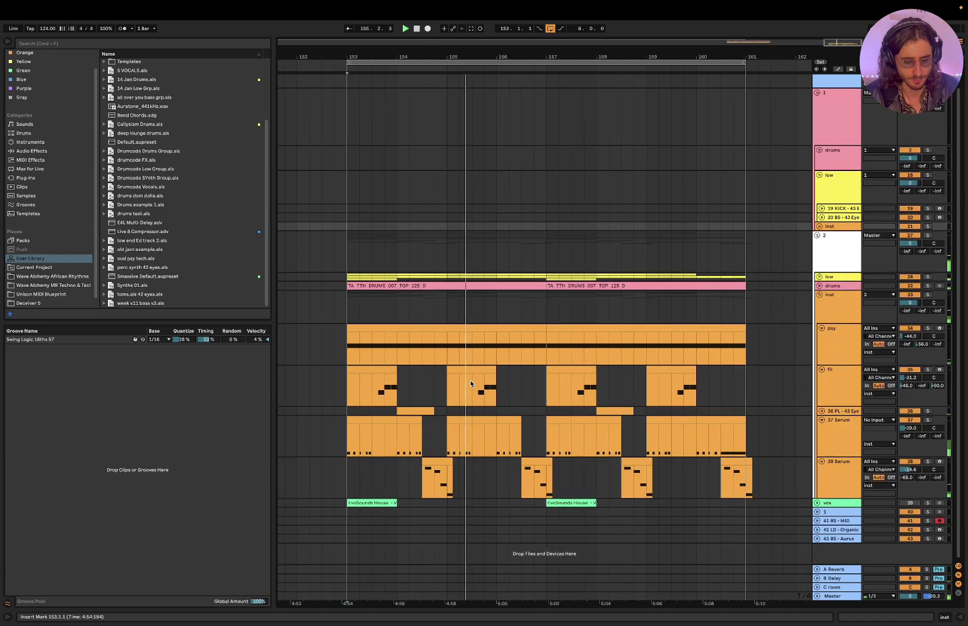
{"action": "scroll", "coordinate": [550, 373], "scroll_direction": "down", "scroll_amount": 2}
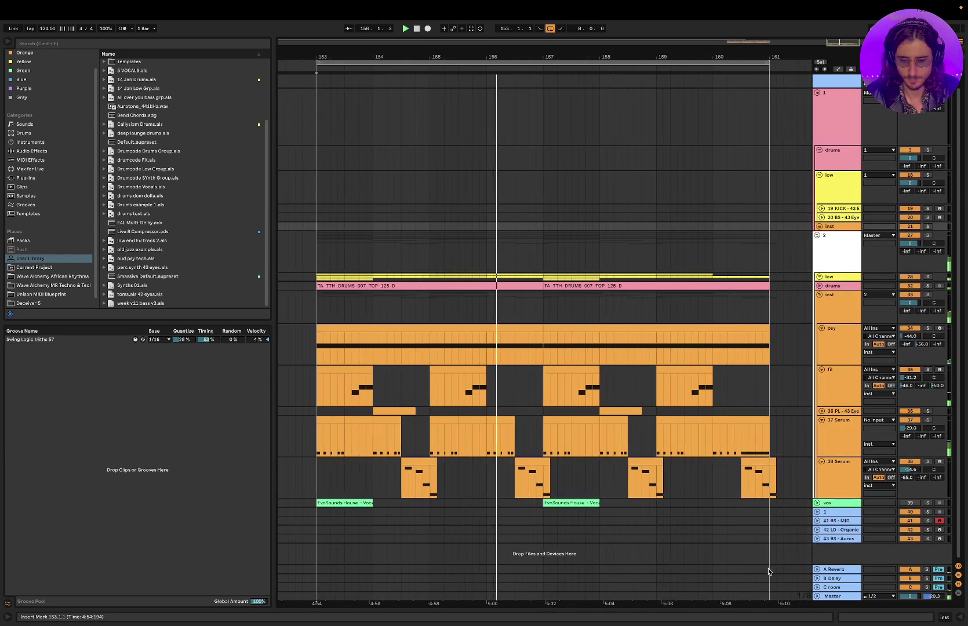
{"action": "double_click", "coordinate": [850, 596]}
In Realphones, try the Night Club environment, then settle on Modern Car
{"action": "left_click", "coordinate": [114, 522]}
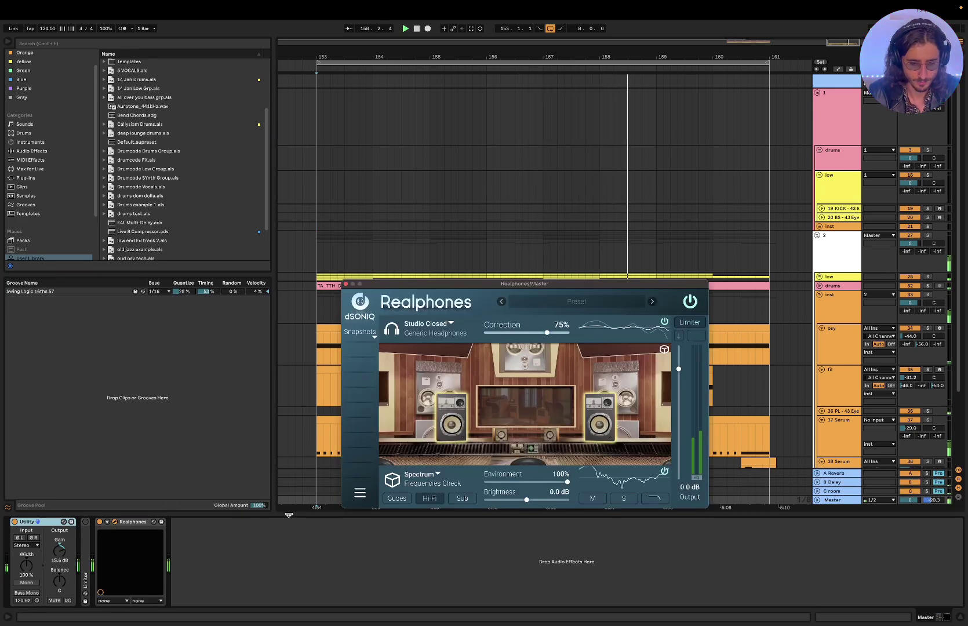
{"action": "left_click", "coordinate": [420, 474]}
{"action": "left_click", "coordinate": [413, 378]}
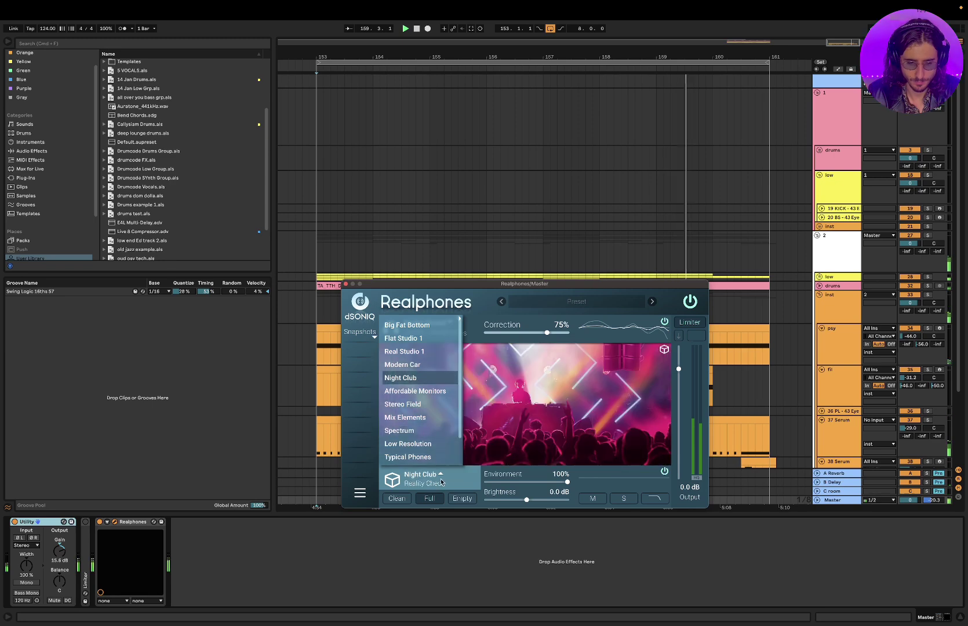
{"action": "left_click", "coordinate": [397, 498]}
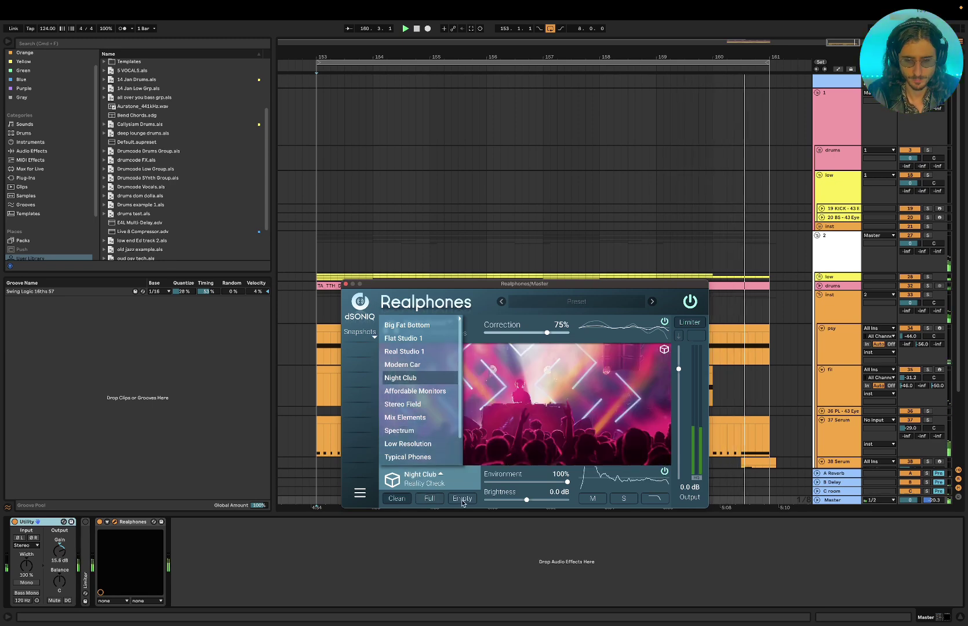
{"action": "left_click", "coordinate": [409, 366]}
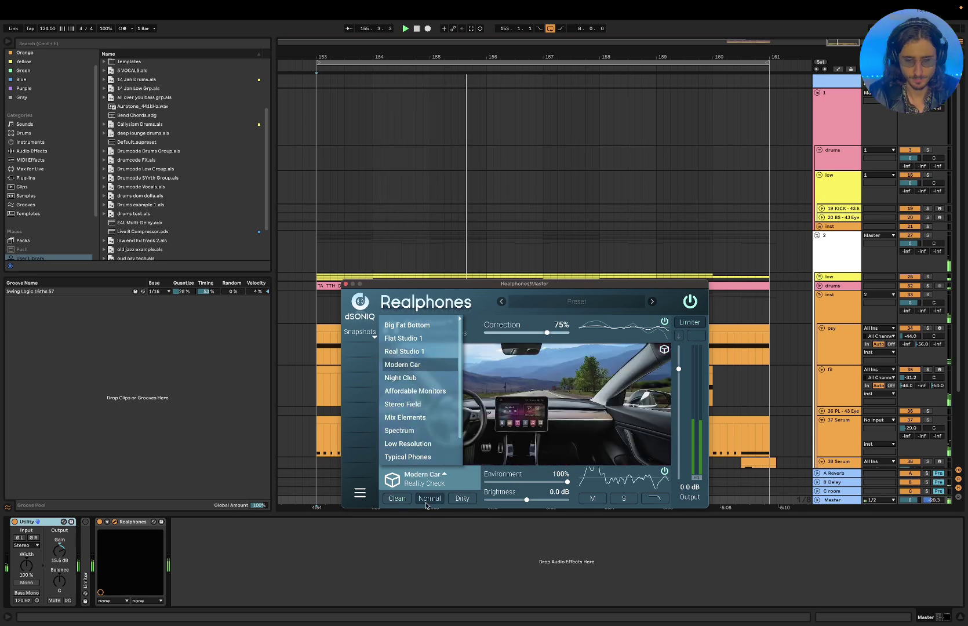
Close the Realphones window, then select and solo the 37 Serum track
{"action": "left_click", "coordinate": [345, 283]}
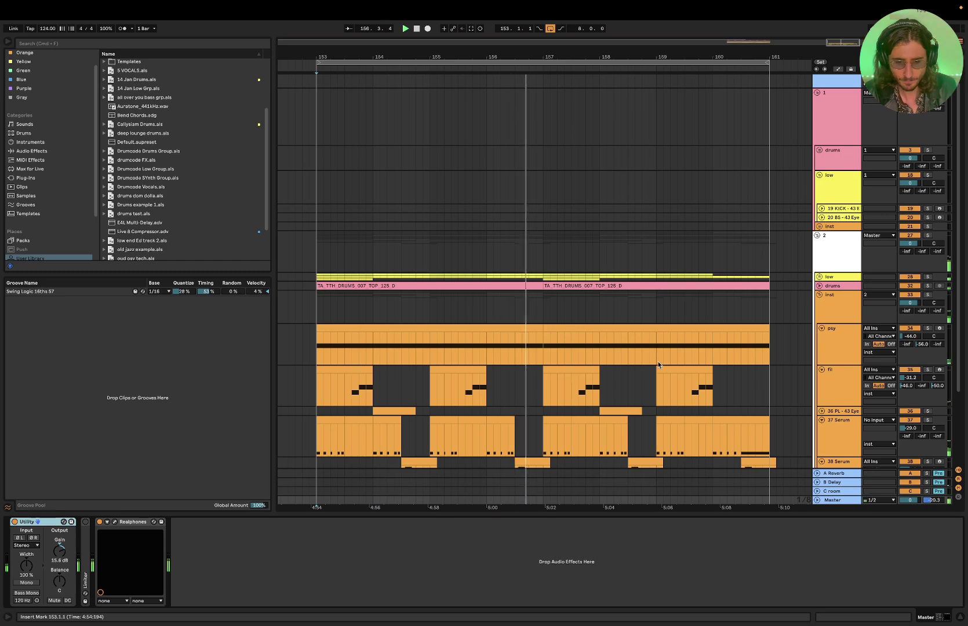
{"action": "scroll", "coordinate": [659, 364], "scroll_direction": "down", "scroll_amount": 3}
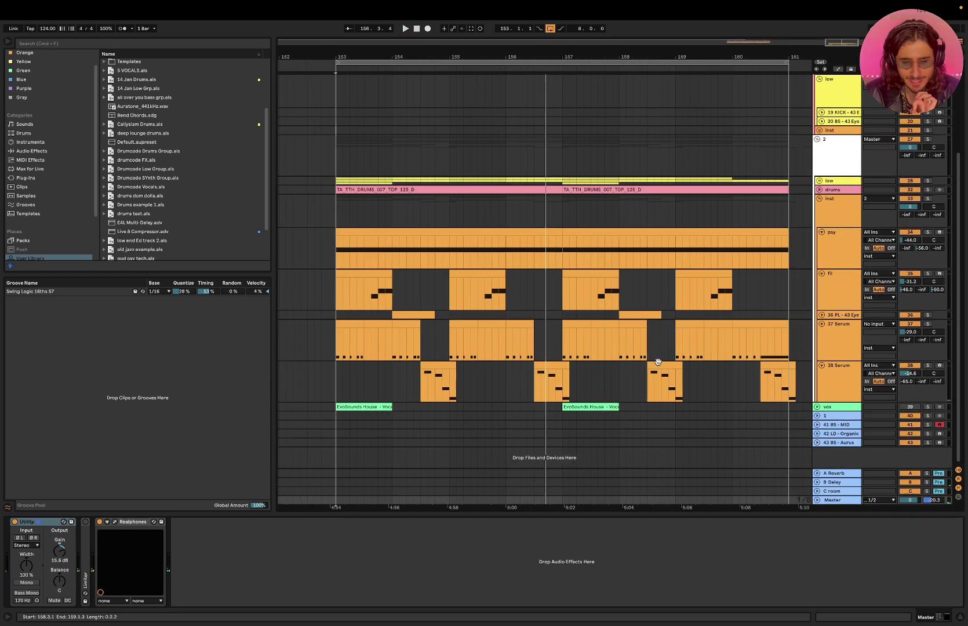
{"action": "scroll", "coordinate": [661, 340], "scroll_direction": "left", "scroll_amount": 2}
{"action": "scroll", "coordinate": [661, 339], "scroll_direction": "down", "scroll_amount": 2}
{"action": "scroll", "coordinate": [661, 339], "scroll_direction": "left", "scroll_amount": 3}
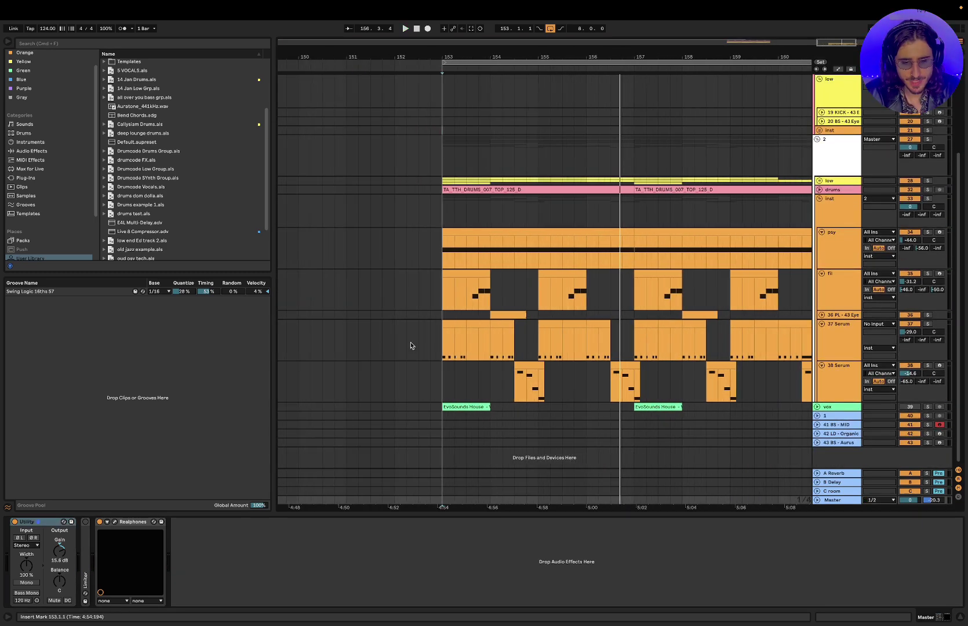
{"action": "left_click", "coordinate": [442, 356]}
{"action": "left_click", "coordinate": [928, 324]}
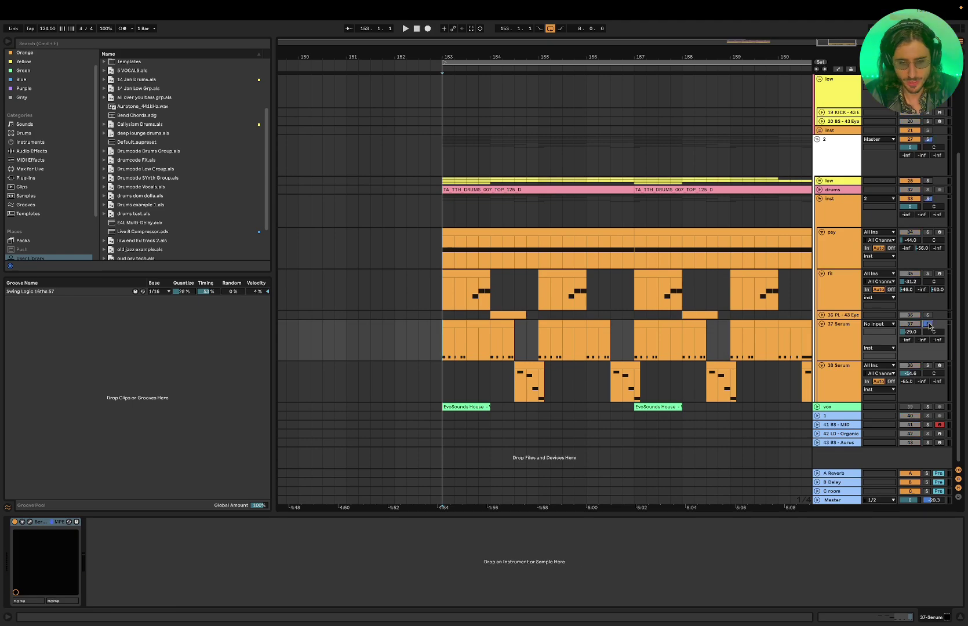
Unfold the inst group, solo 22 Serum and play from bar 130
{"action": "scroll", "coordinate": [569, 356], "scroll_direction": "down", "scroll_amount": 4}
{"action": "scroll", "coordinate": [568, 356], "scroll_direction": "up", "scroll_amount": 1}
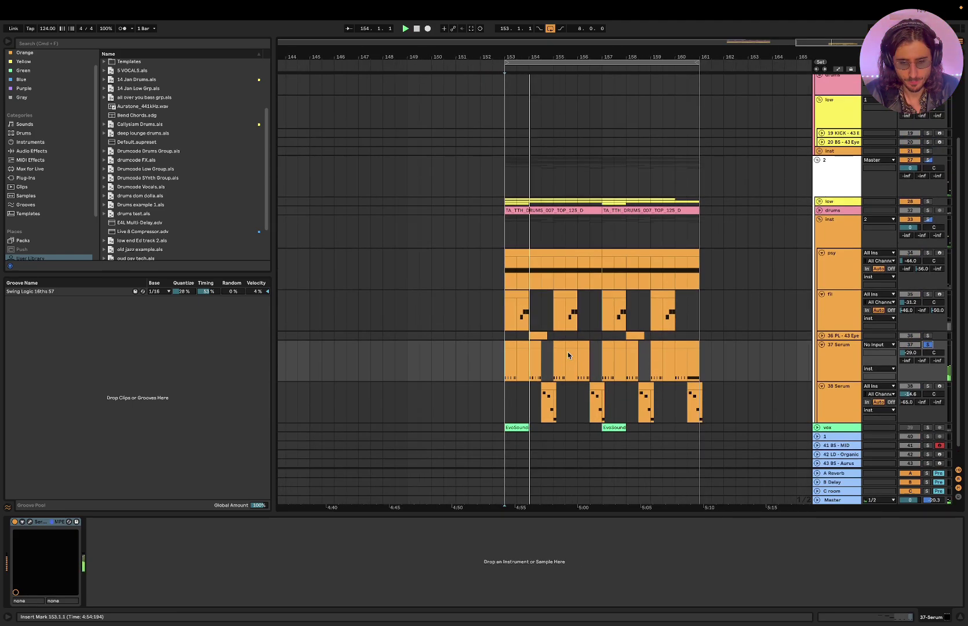
{"action": "scroll", "coordinate": [569, 355], "scroll_direction": "left", "scroll_amount": 10}
{"action": "scroll", "coordinate": [568, 355], "scroll_direction": "up", "scroll_amount": 10}
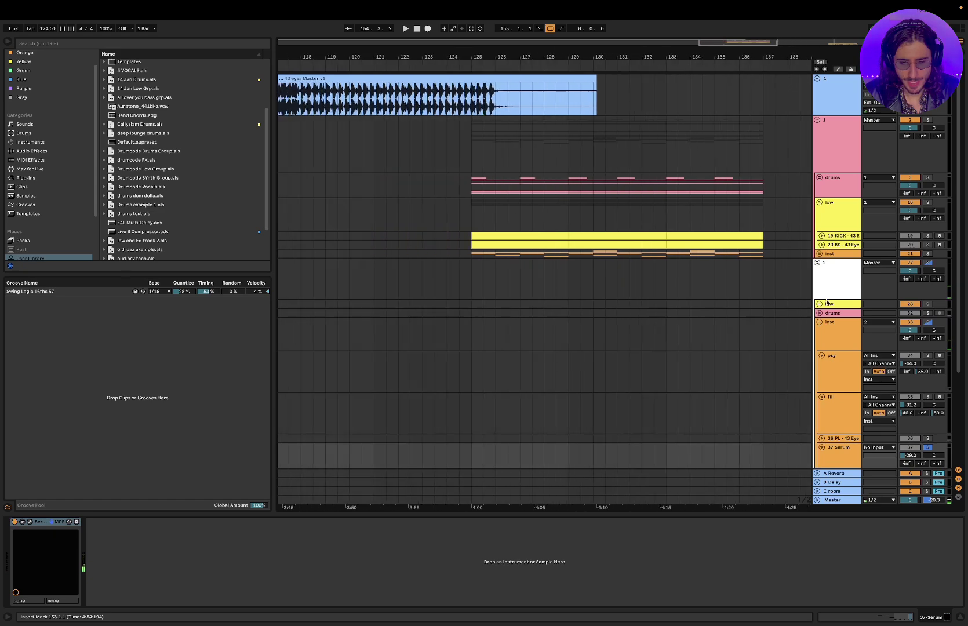
{"action": "left_click", "coordinate": [820, 253]}
{"action": "left_click", "coordinate": [594, 313]}
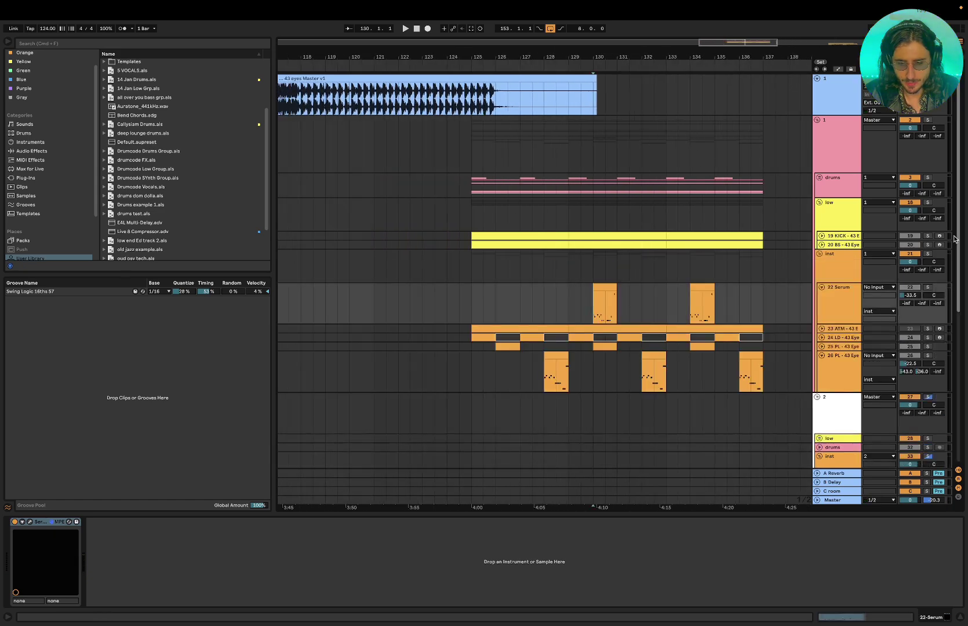
{"action": "left_click", "coordinate": [927, 288]}
{"action": "key", "text": "space"}
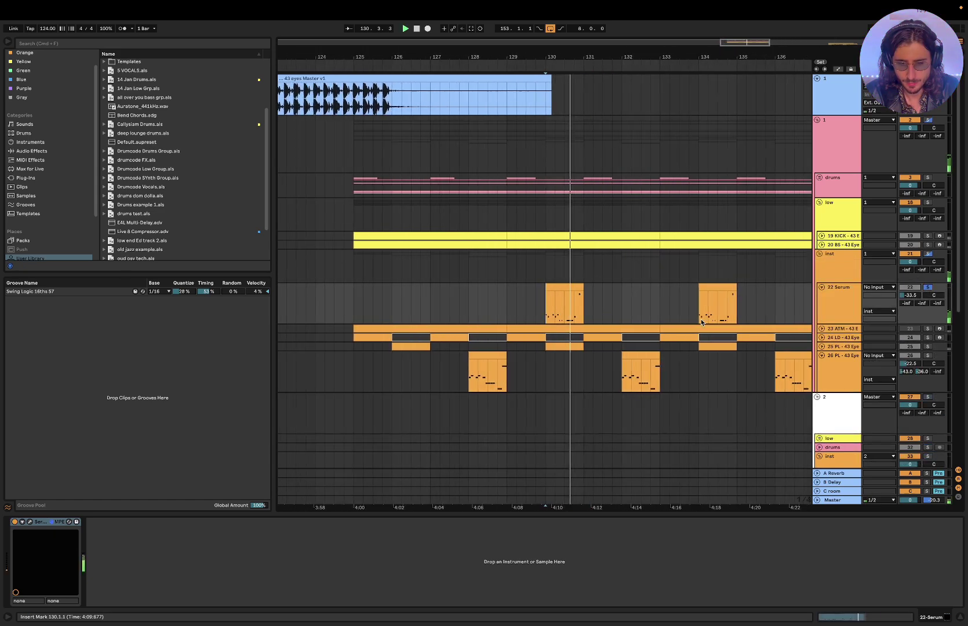
{"action": "key", "text": "space"}
Zoom out to bars 131–171, select 38 Serum, then show the psy track's Psy Drone chain
{"action": "key", "text": "minus"}
{"action": "scroll", "coordinate": [523, 379], "scroll_direction": "down", "scroll_amount": 5}
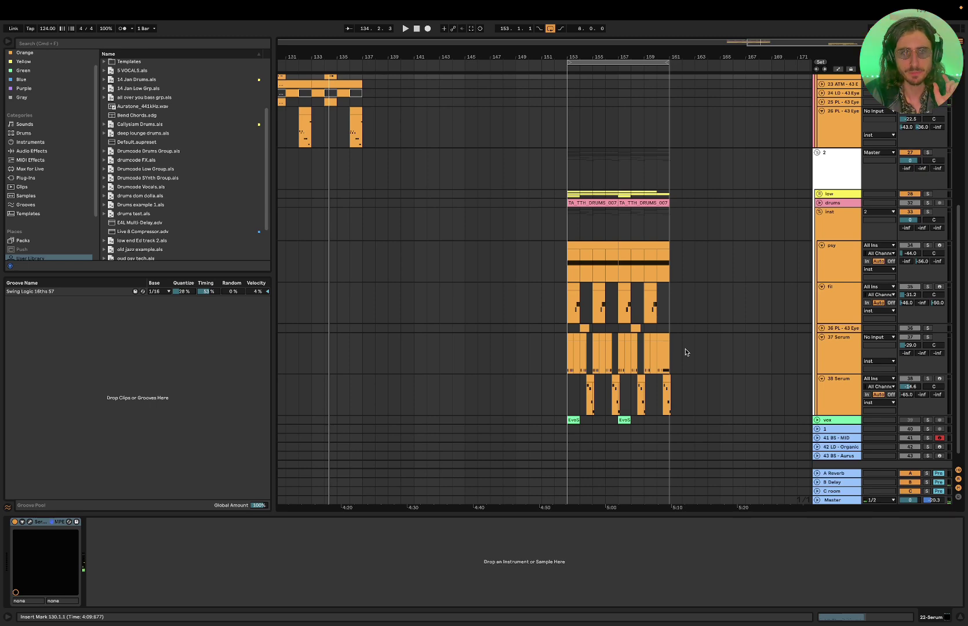
{"action": "scroll", "coordinate": [632, 325], "scroll_direction": "up", "scroll_amount": 5}
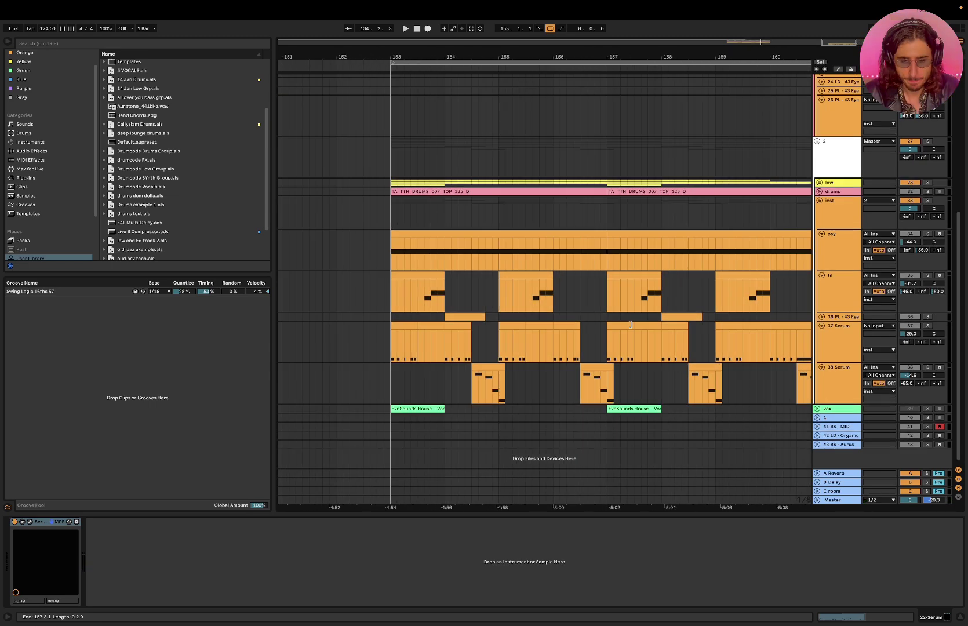
{"action": "left_click", "coordinate": [472, 388]}
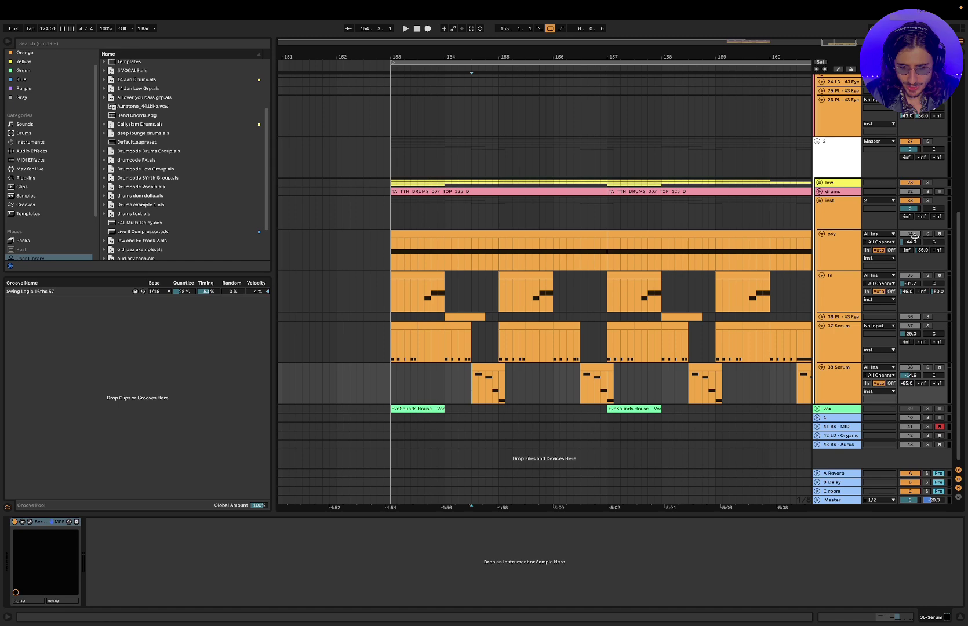
{"action": "left_click", "coordinate": [393, 254]}
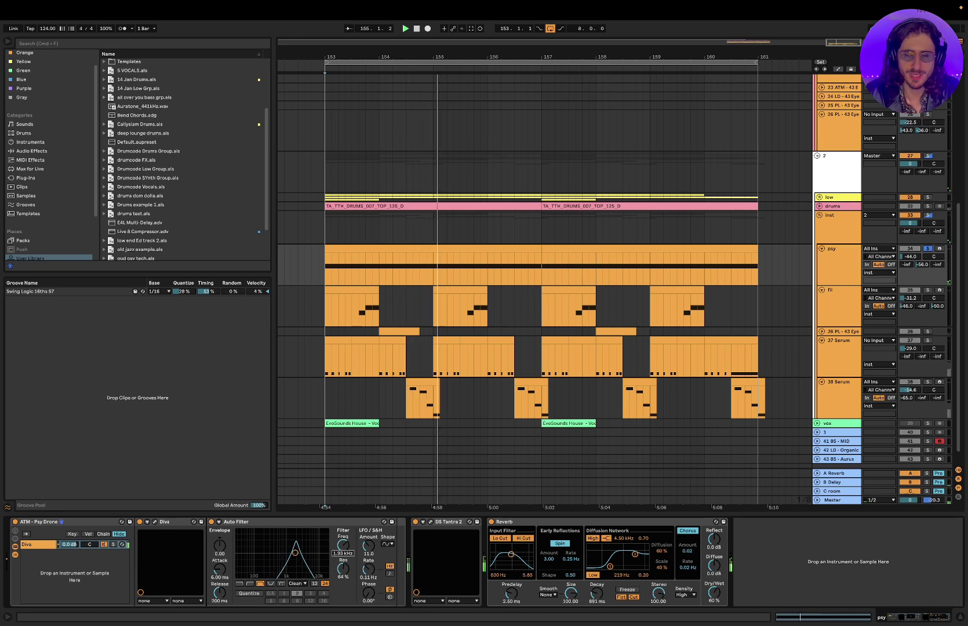
Raise the drone's Auto Filter cutoff and solo the fil track, replaying from 153.3.1
{"action": "left_click_drag", "start_coordinate": [344, 552], "coordinate": [343, 542]}
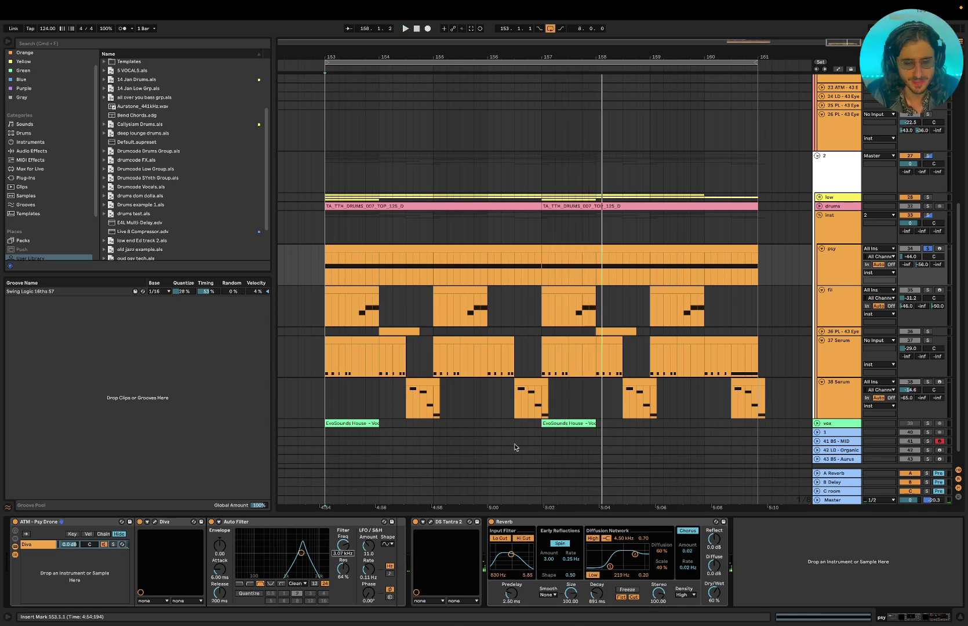
{"action": "left_click", "coordinate": [355, 310]}
{"action": "key", "text": "space"}
{"action": "left_click", "coordinate": [928, 289]}
{"action": "key", "text": "space"}
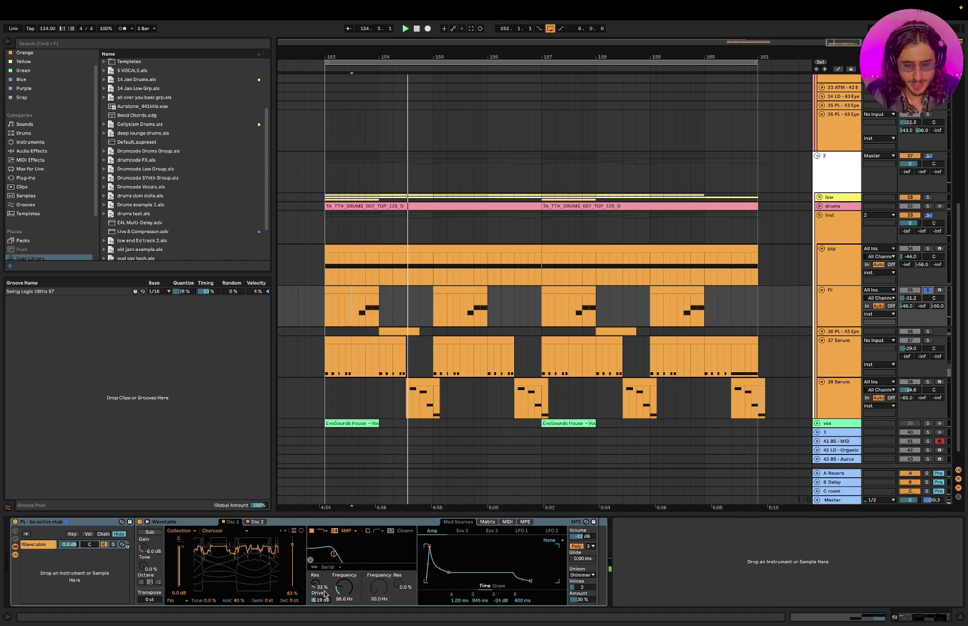
{"action": "key", "text": "space"}
{"action": "key", "text": "space"}
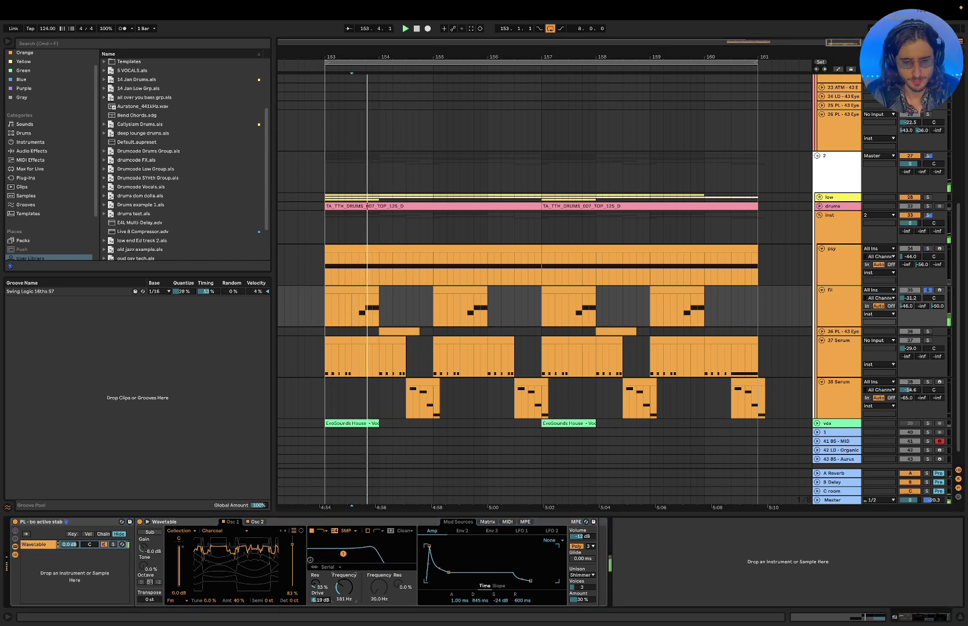
{"action": "key", "text": "space"}
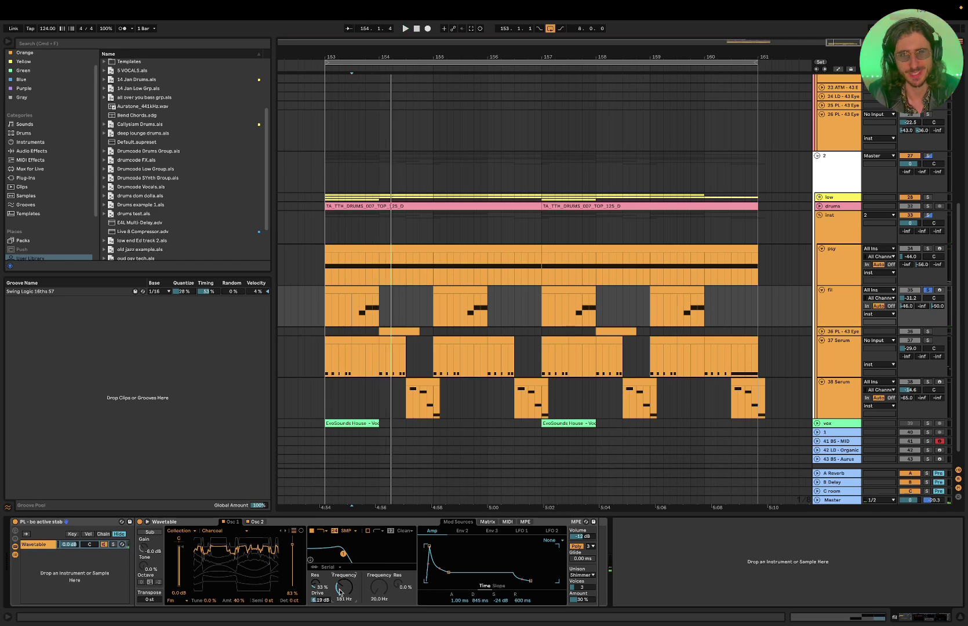
Collapse the fil, psy, 37 Serum and 38 Serum tracks, and fold the inst group
{"action": "left_click", "coordinate": [822, 290]}
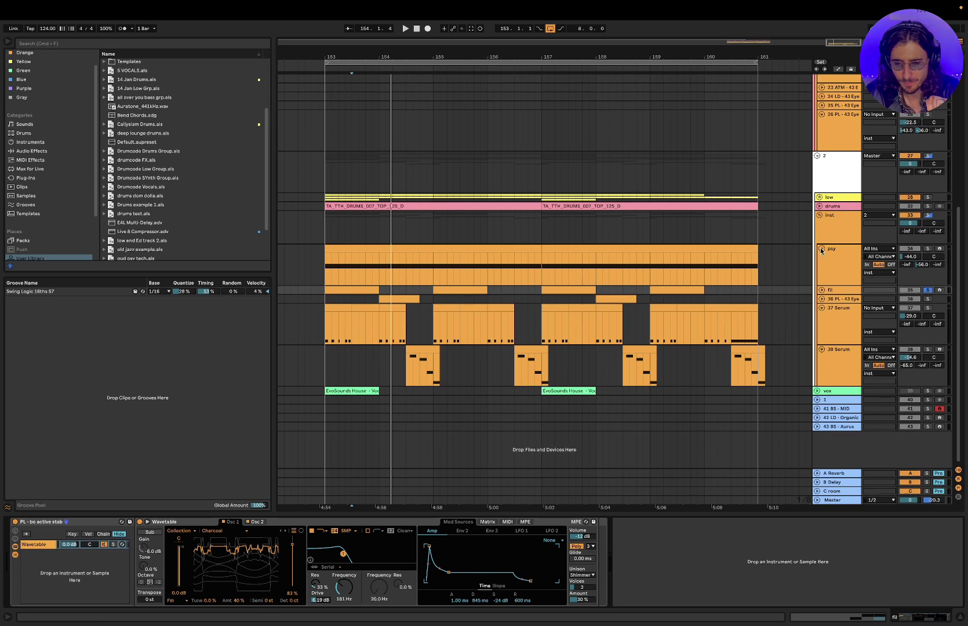
{"action": "left_click", "coordinate": [822, 249]}
{"action": "left_click", "coordinate": [822, 276]}
{"action": "left_click", "coordinate": [822, 284]}
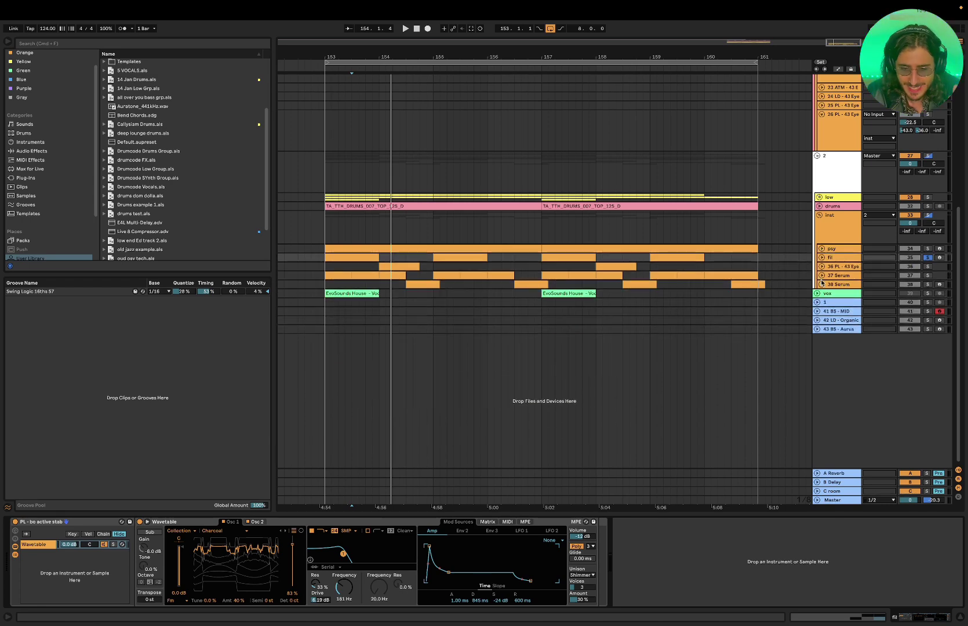
{"action": "left_click", "coordinate": [821, 216]}
Scroll the arrangement up, then bring up the macOS app switcher with Cmd+Tab
{"action": "scroll", "coordinate": [669, 218], "scroll_direction": "up", "scroll_amount": 5}
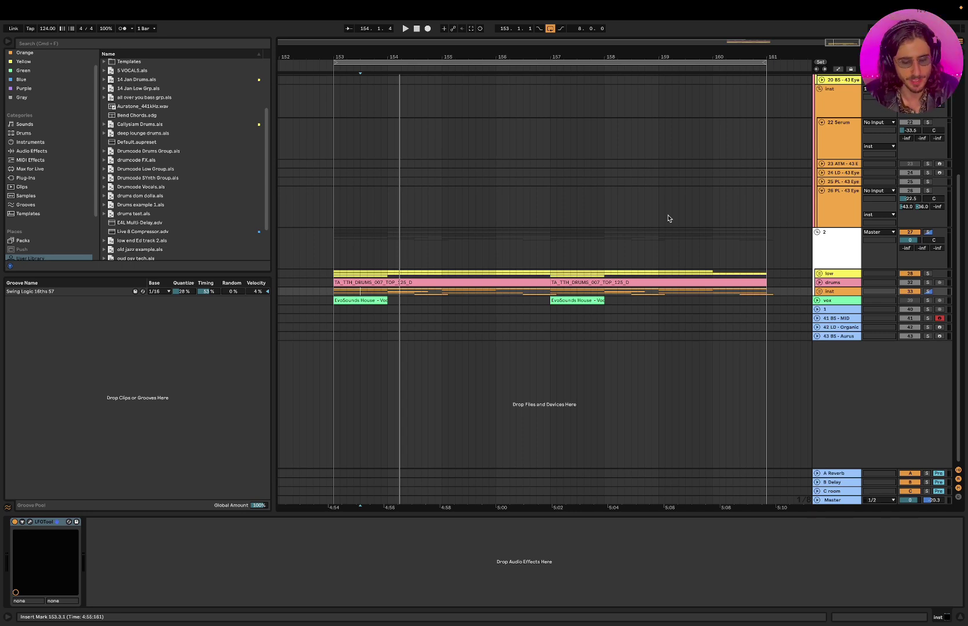
{"action": "key", "text": "super+Tab"}
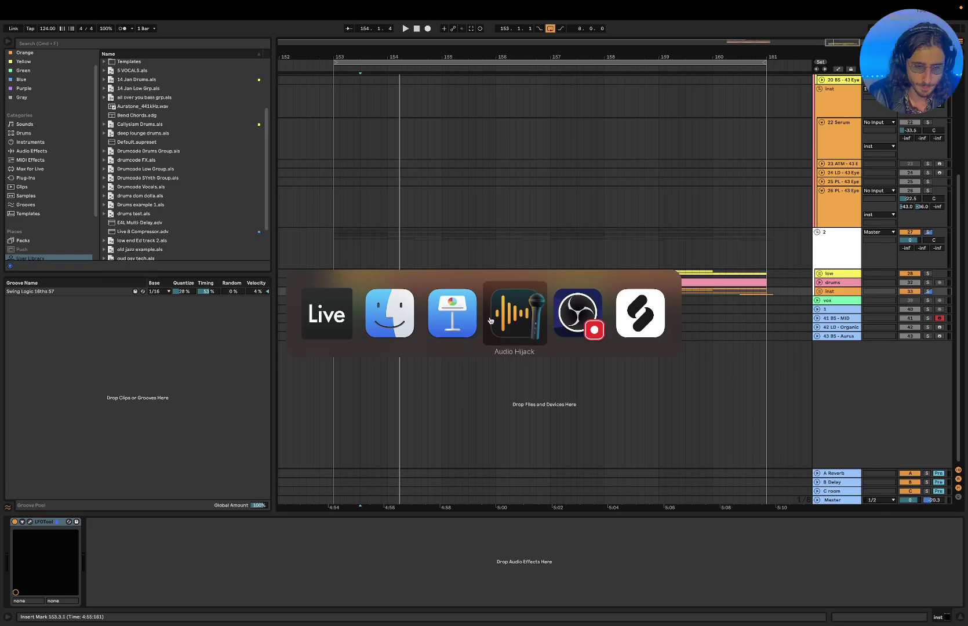
Switch to Keynote, showing the final 'Key Takeaways' slide
{"action": "left_click", "coordinate": [466, 314]}
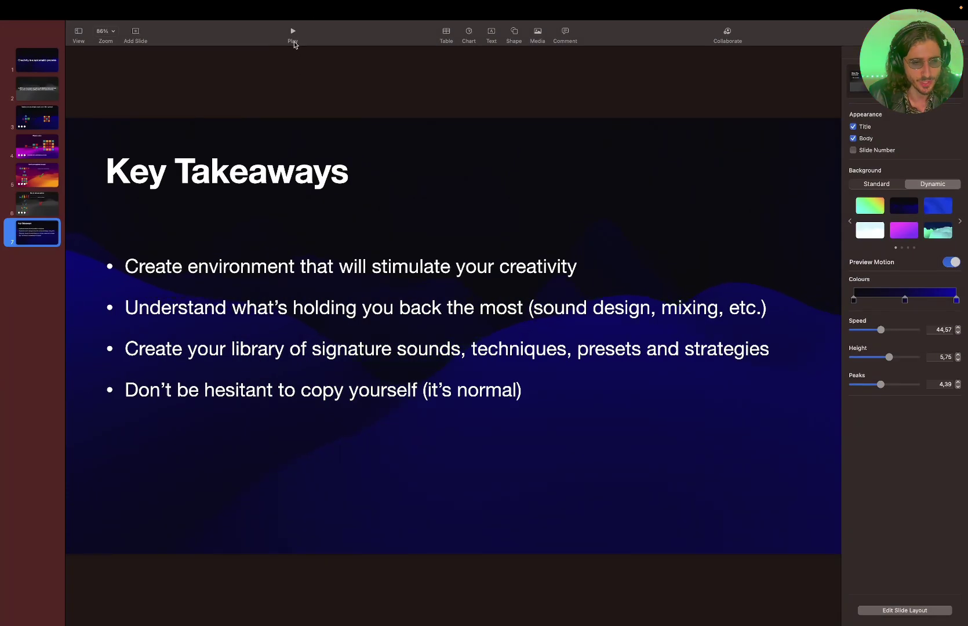